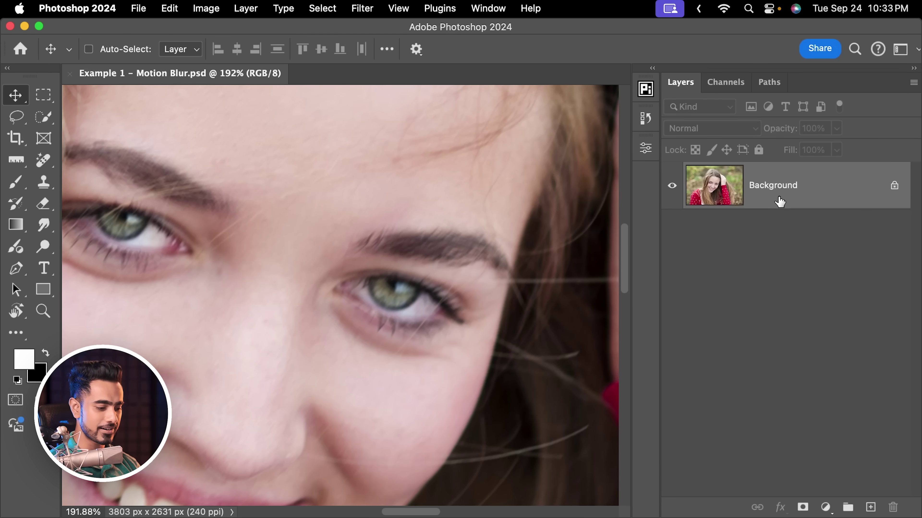
# - Duplicate the photo to Layer 1 and convert it to a smart object for smart filters
pyautogui.press('super+j')
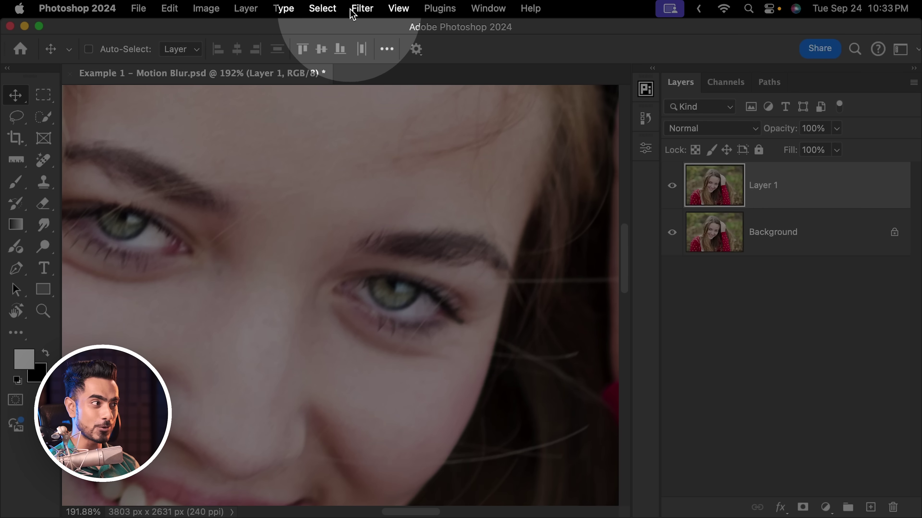
pyautogui.click(361, 9)
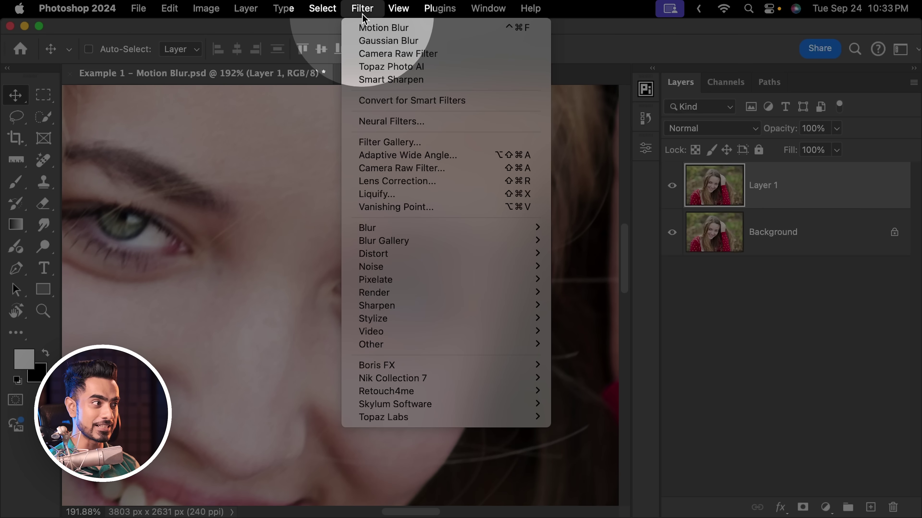
pyautogui.click(399, 109)
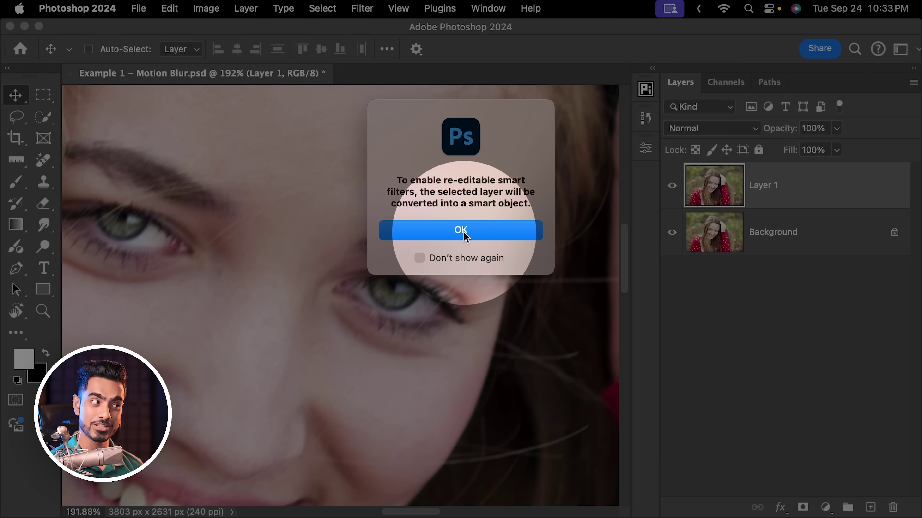
pyautogui.click(466, 236)
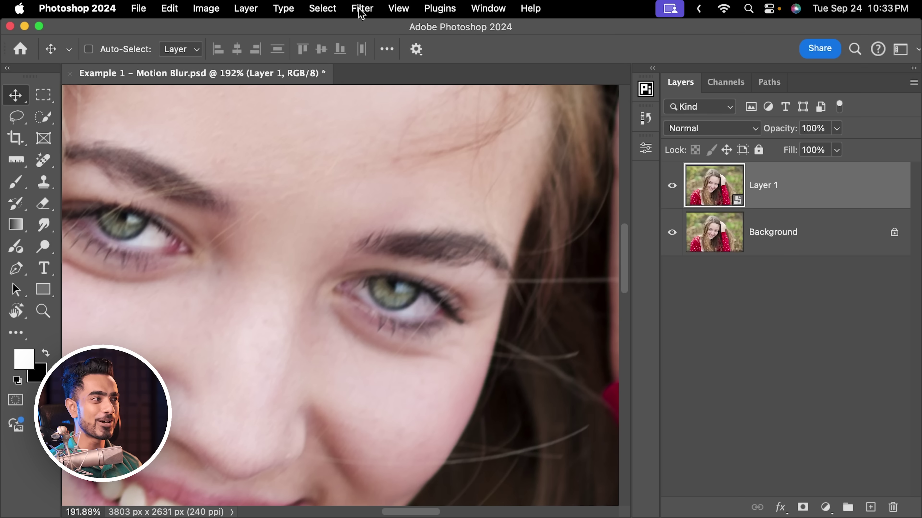
pyautogui.click(362, 8)
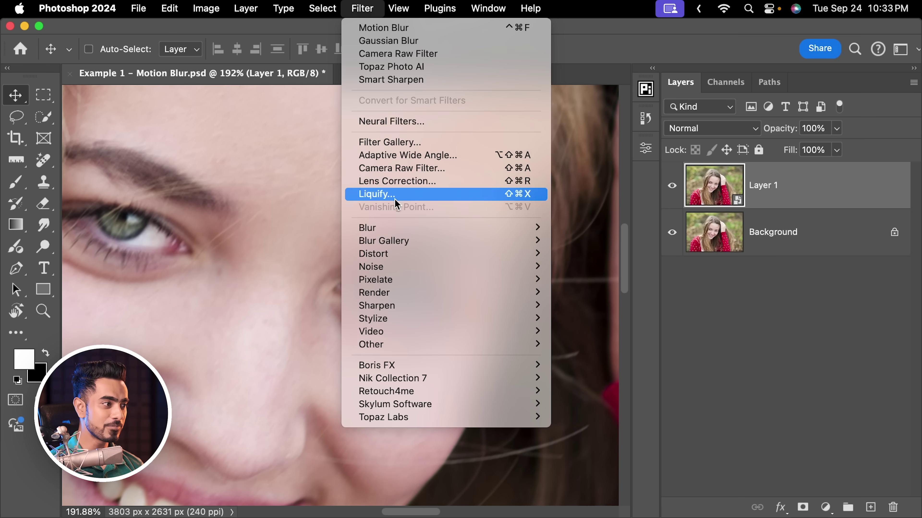
# - Set Smart Sharpen to remove Motion Blur at 55°, Amount 500%, Radius 12.2 px, comparing against the original
pyautogui.moveTo(420, 315)
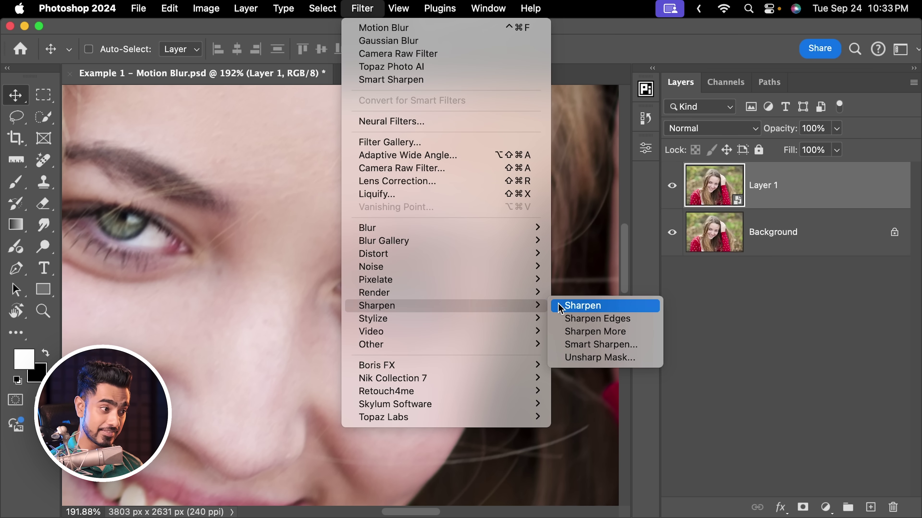
pyautogui.click(602, 345)
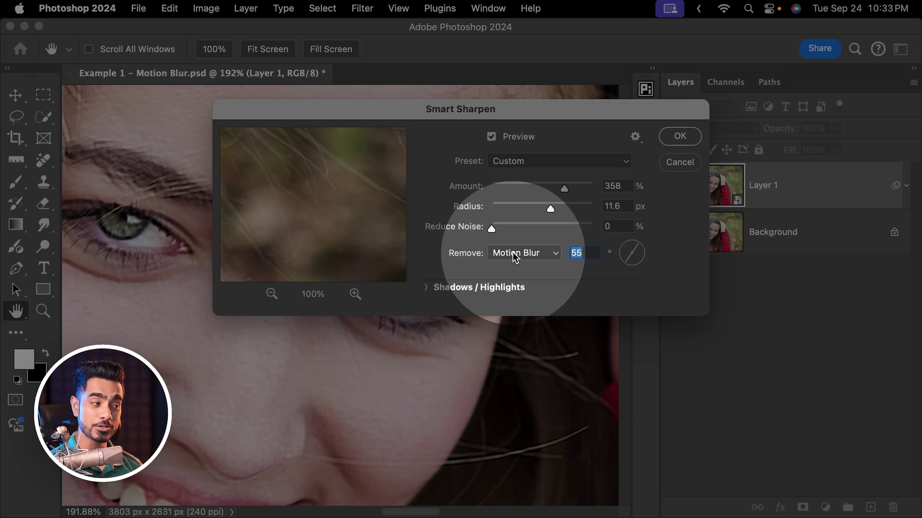
pyautogui.click(516, 258)
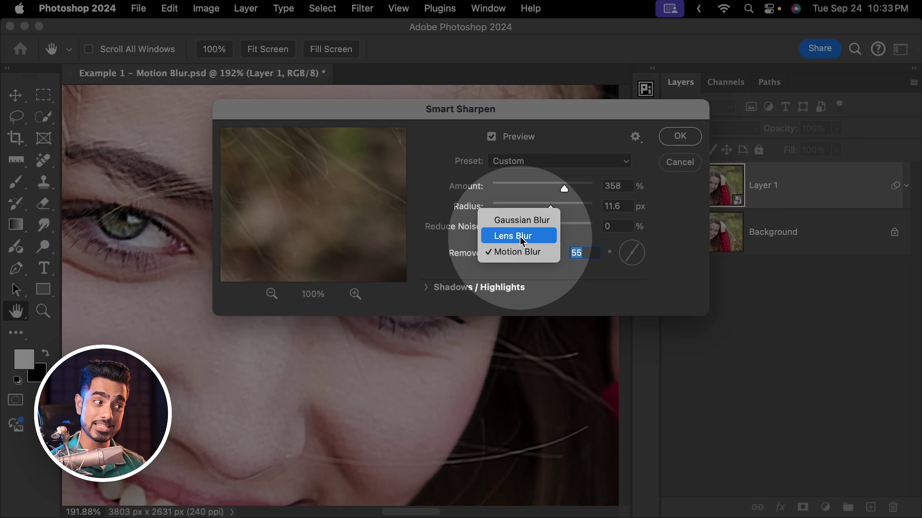
pyautogui.click(528, 257)
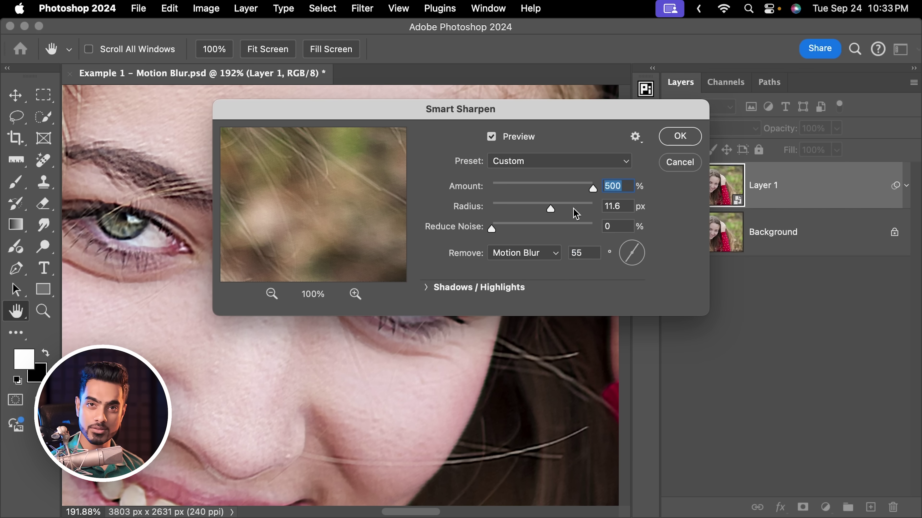
pyautogui.moveTo(468, 111); pyautogui.dragTo(541, 177)
pyautogui.moveTo(624, 276)
pyautogui.mouseDown()
pyautogui.moveTo(590, 283)
pyautogui.moveTo(625, 271)
pyautogui.mouseUp()
pyautogui.moveTo(540, 164); pyautogui.dragTo(706, 164)
pyautogui.keyDown('super'); pyautogui.click(394, 298); pyautogui.keyUp('super')
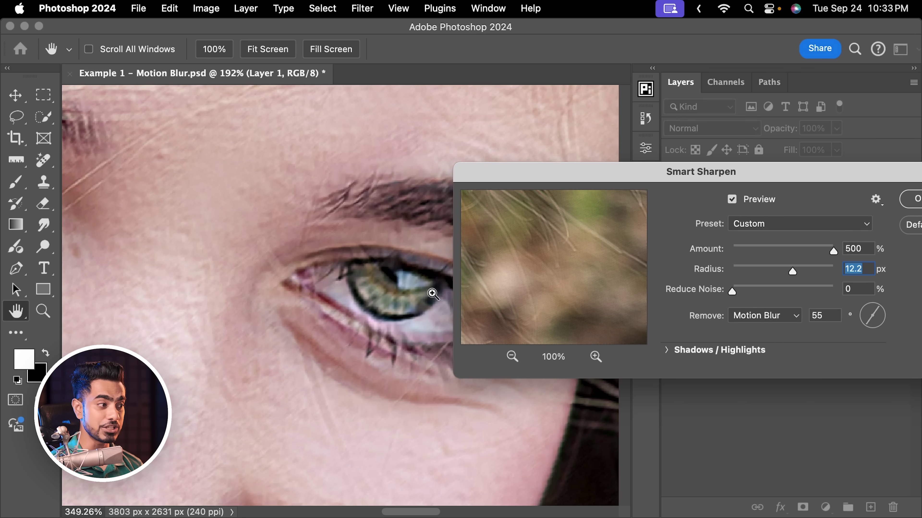
pyautogui.moveTo(575, 180); pyautogui.dragTo(435, 124)
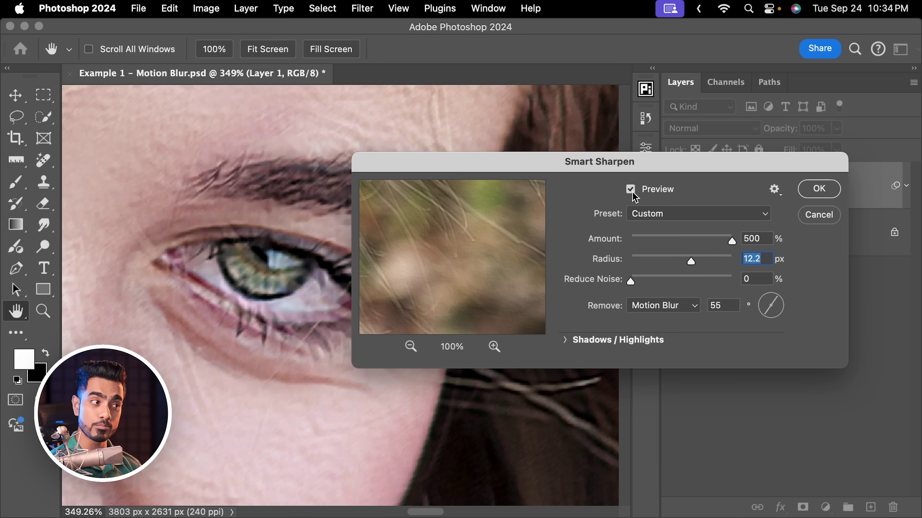
pyautogui.click(630, 190)
pyautogui.hscroll(5, 239, 206)
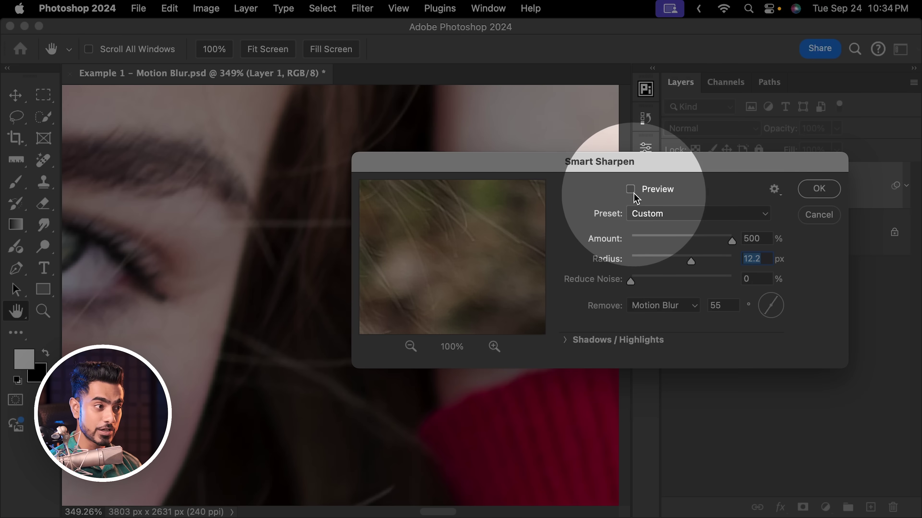
# - Re-enable the preview, adjust the motion blur angle, and show the eye at 300% in the preview
pyautogui.click(630, 190)
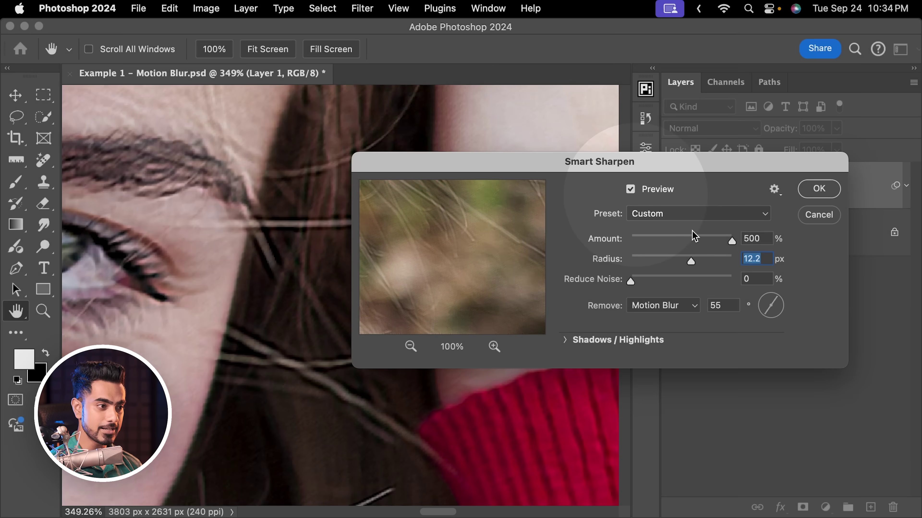
pyautogui.moveTo(780, 306); pyautogui.dragTo(780, 302)
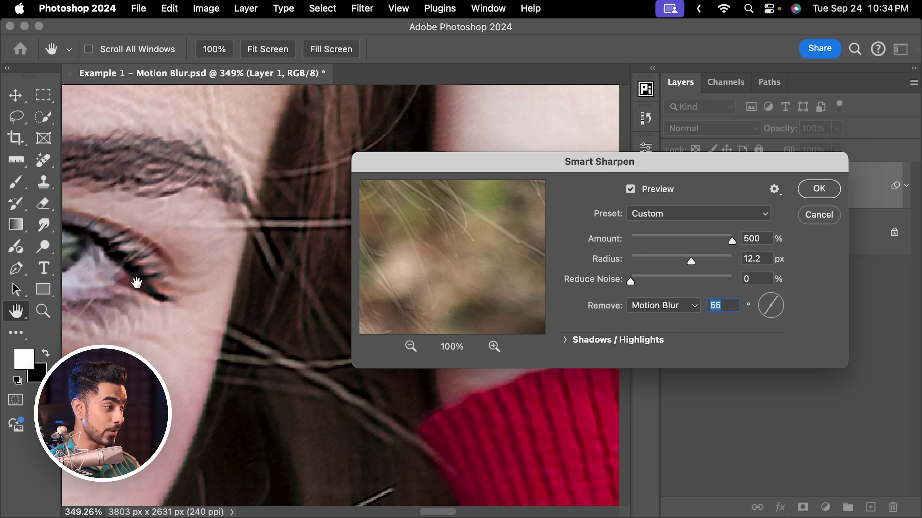
pyautogui.moveTo(137, 283); pyautogui.dragTo(193, 319)
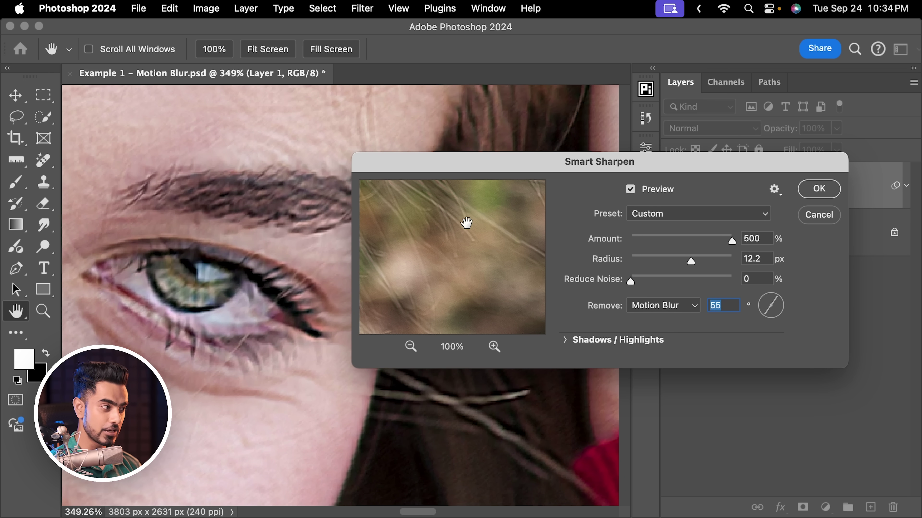
pyautogui.click(198, 283)
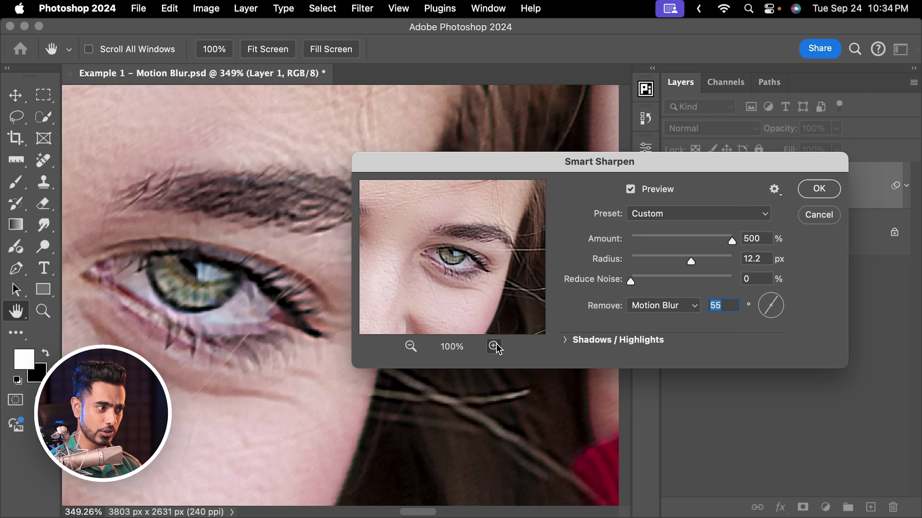
pyautogui.doubleClick(494, 346)
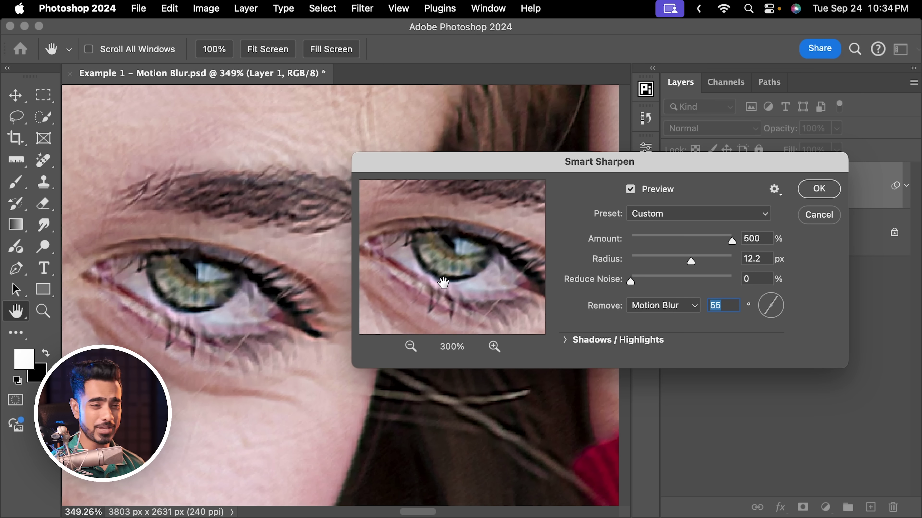
# - Test radius values, settle on Radius 12 px, and lower Amount to about 33%
pyautogui.click(645, 260)
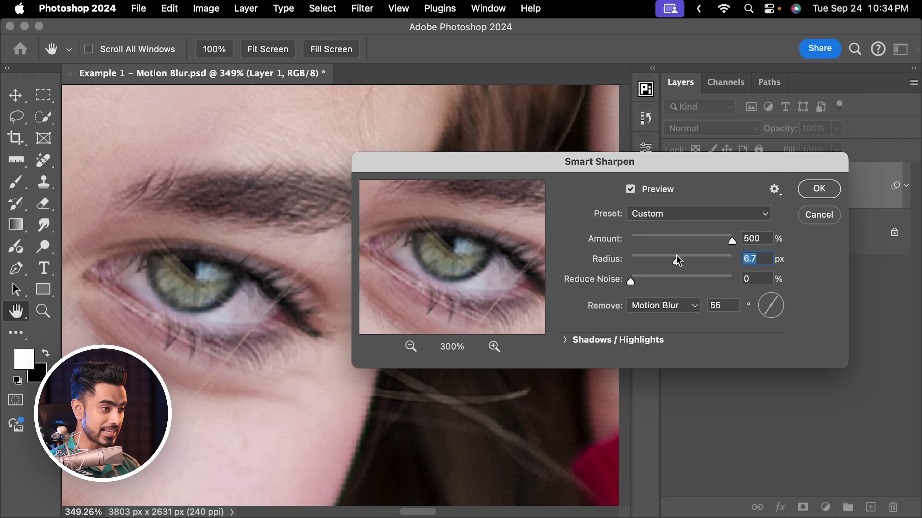
pyautogui.moveTo(681, 264); pyautogui.dragTo(692, 262)
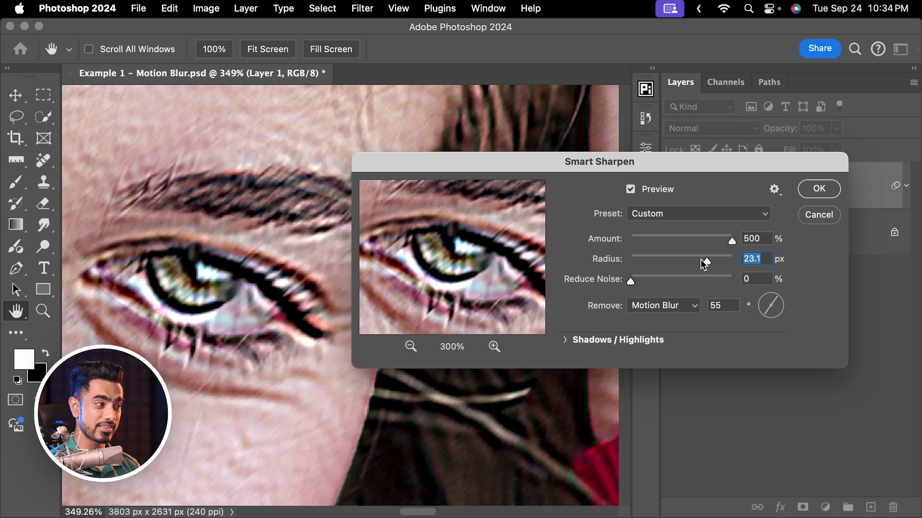
pyautogui.click(697, 260)
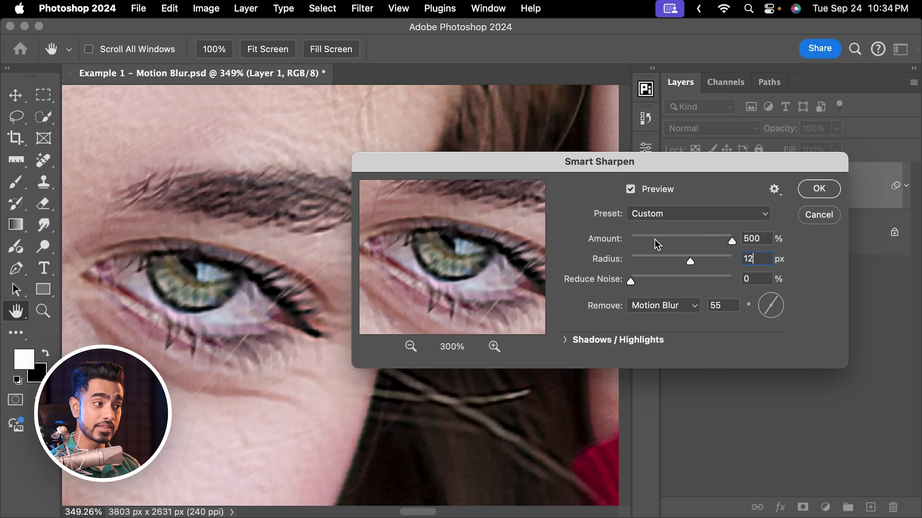
pyautogui.moveTo(639, 248); pyautogui.dragTo(654, 241)
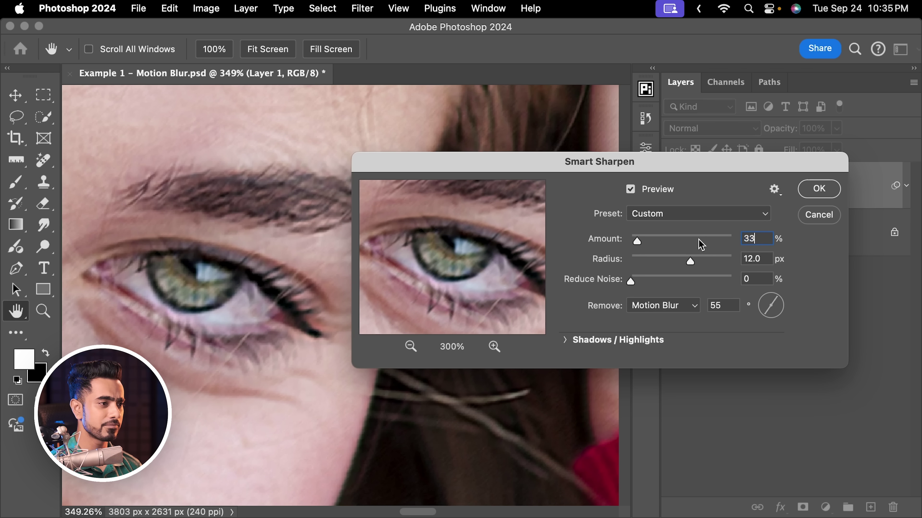
pyautogui.click(819, 189)
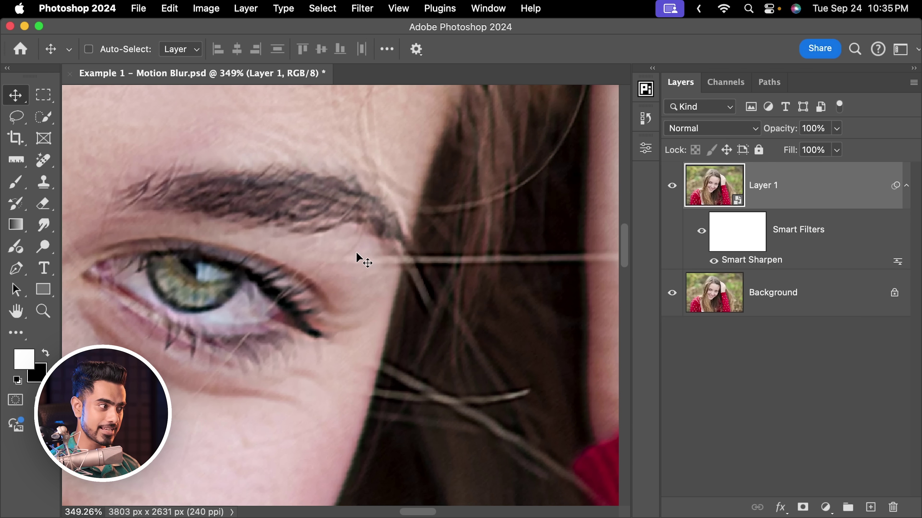
pyautogui.moveTo(363, 256); pyautogui.dragTo(397, 239)
pyautogui.hscroll(-5, 303, 247)
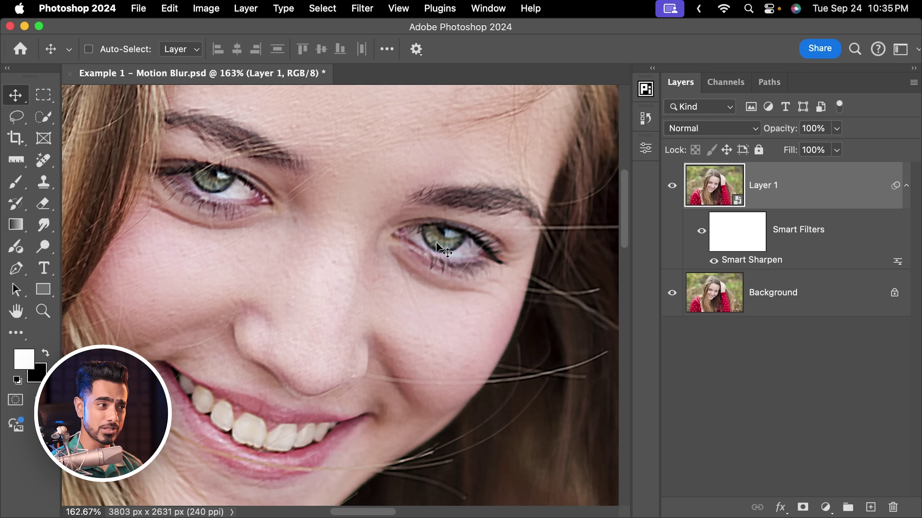
pyautogui.click(671, 189)
pyautogui.moveTo(520, 214); pyautogui.dragTo(572, 202)
pyautogui.click(672, 186)
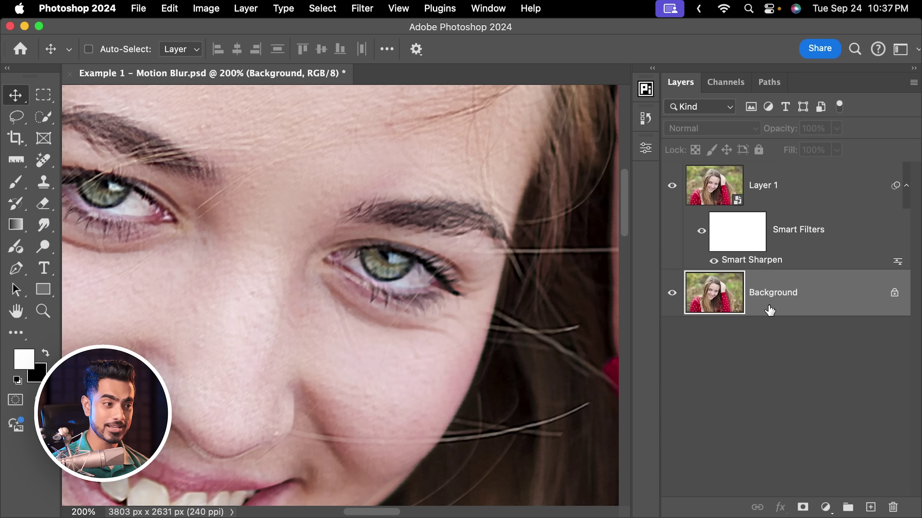
# - Duplicate the original photo, move it to the top as 'Topaz', and open it in Topaz Photo AI
pyautogui.press('super+j')
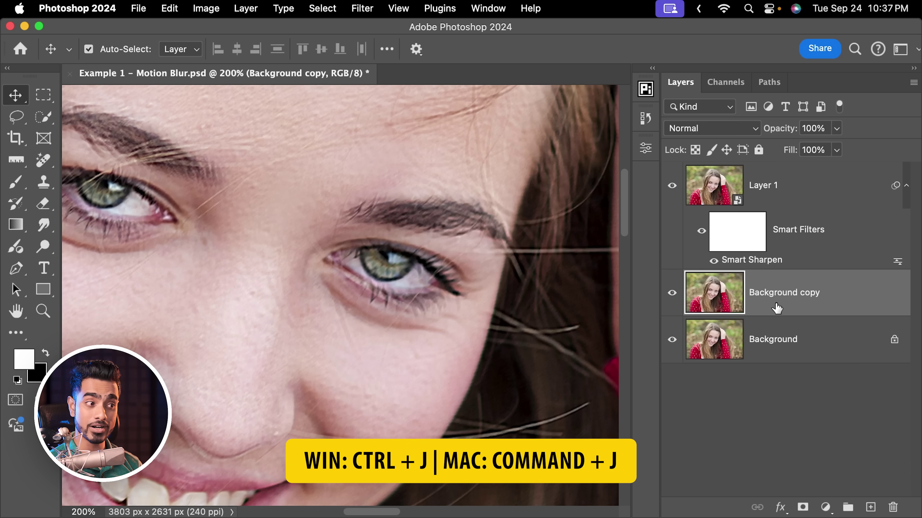
pyautogui.moveTo(782, 286); pyautogui.dragTo(780, 187)
pyautogui.doubleClick(777, 187)
pyautogui.write('Topaz')
pyautogui.press('Return')
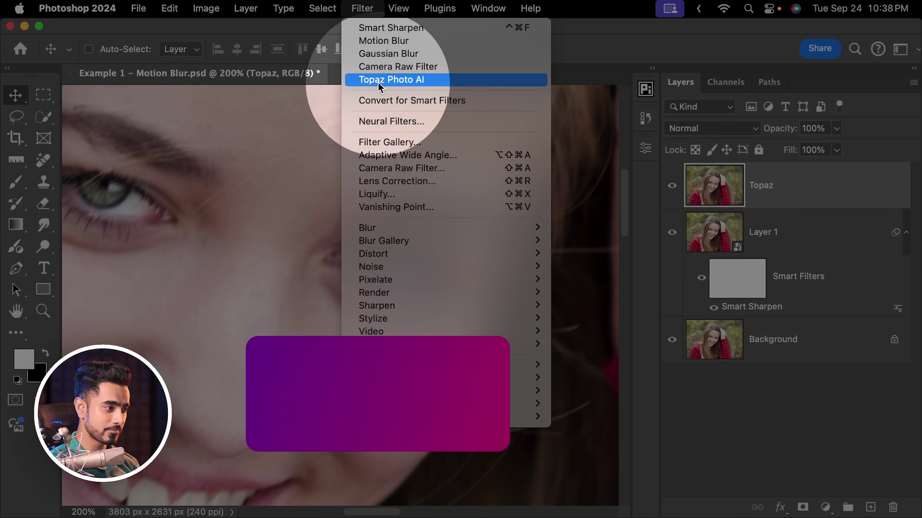
pyautogui.moveTo(413, 421)
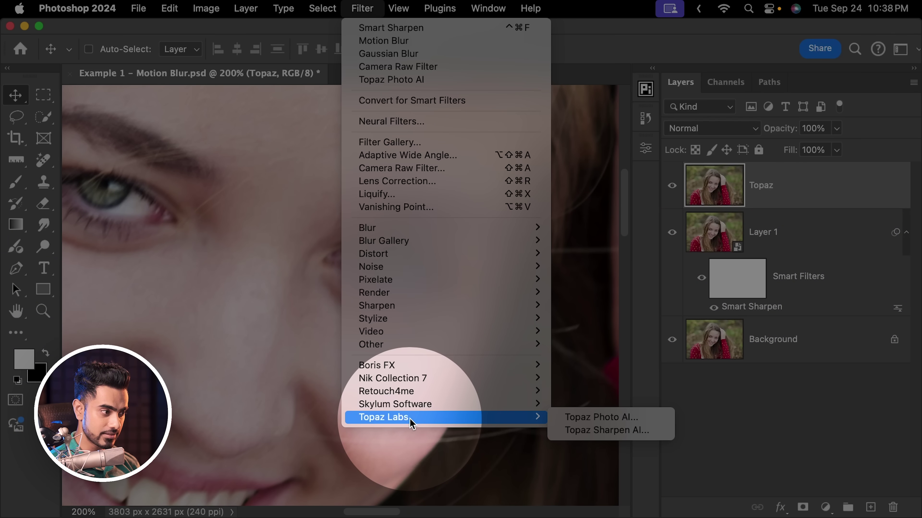
pyautogui.click(570, 418)
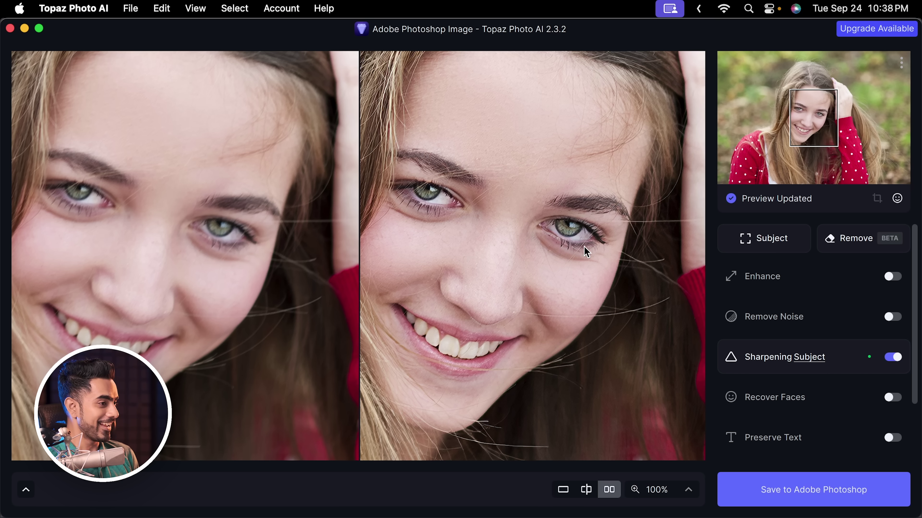
# - Review Sharpening (Subject Only) with the Strong model at Strength 43 on the face, then save to Photoshop
pyautogui.moveTo(482, 329); pyautogui.dragTo(546, 248)
pyautogui.scroll(2, 521, 321)
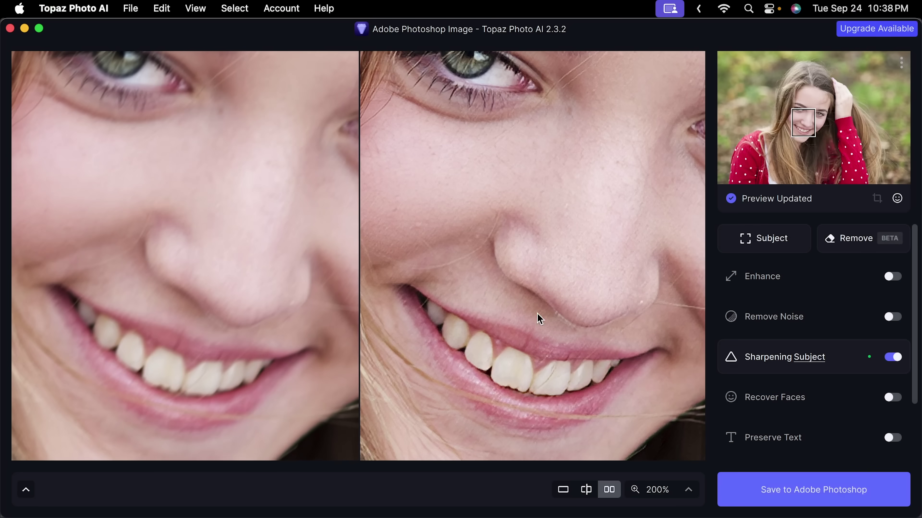
pyautogui.moveTo(539, 315); pyautogui.dragTo(426, 242)
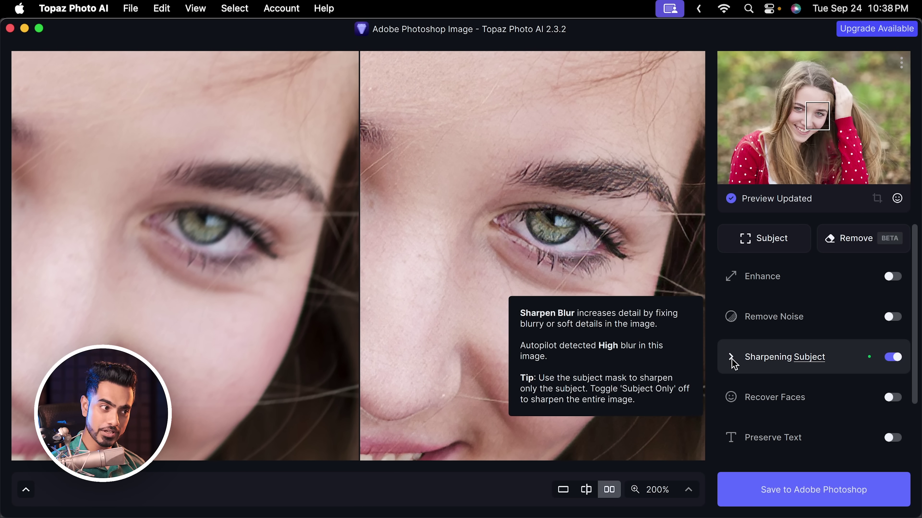
pyautogui.click(733, 363)
pyautogui.scroll(-4, 909, 392)
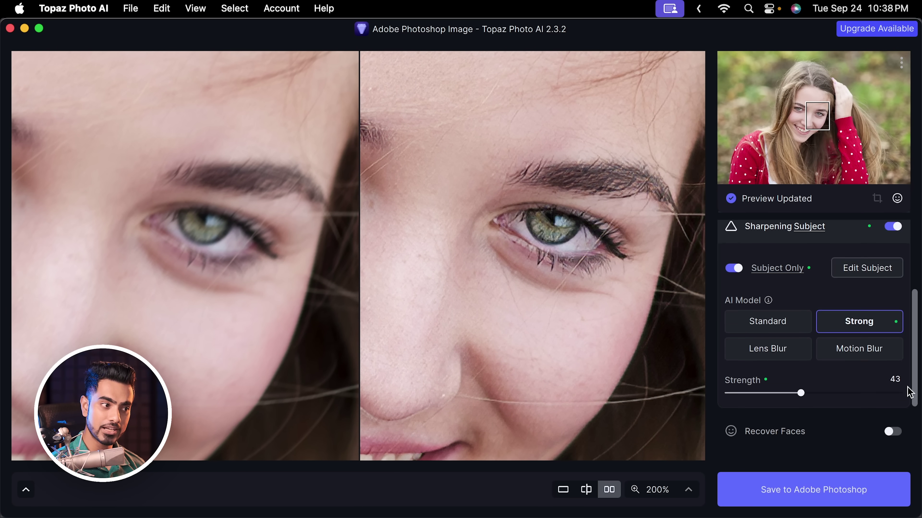
pyautogui.scroll(-1, 909, 393)
pyautogui.moveTo(916, 359); pyautogui.dragTo(920, 282)
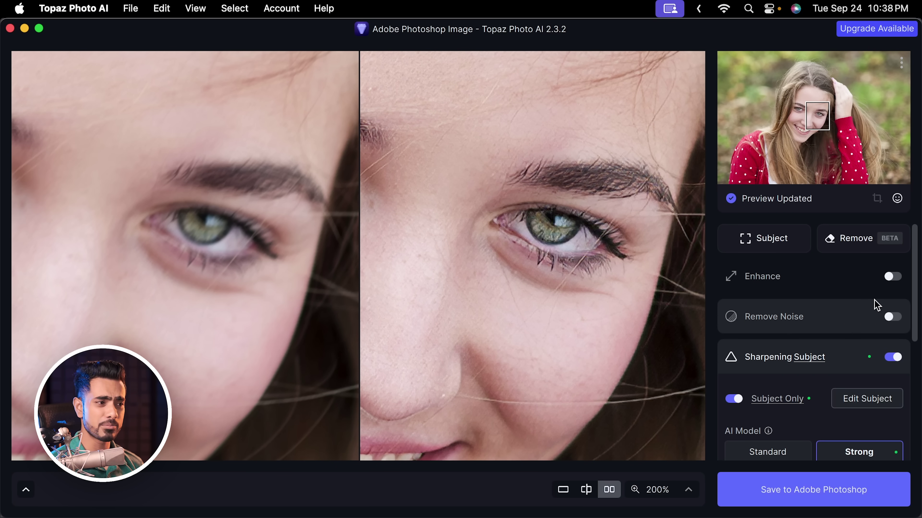
pyautogui.moveTo(917, 307); pyautogui.dragTo(906, 382)
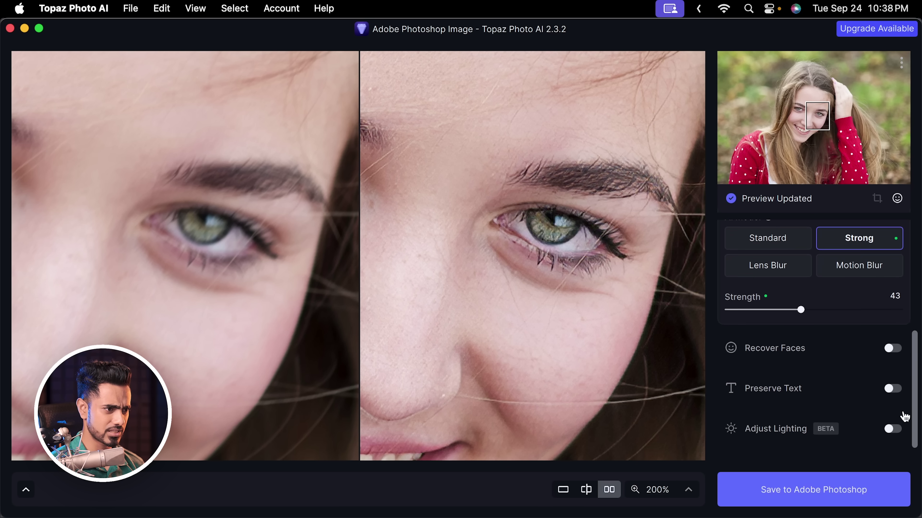
pyautogui.scroll(-1, 905, 421)
pyautogui.moveTo(907, 405); pyautogui.dragTo(795, 312)
pyautogui.press('super+0')
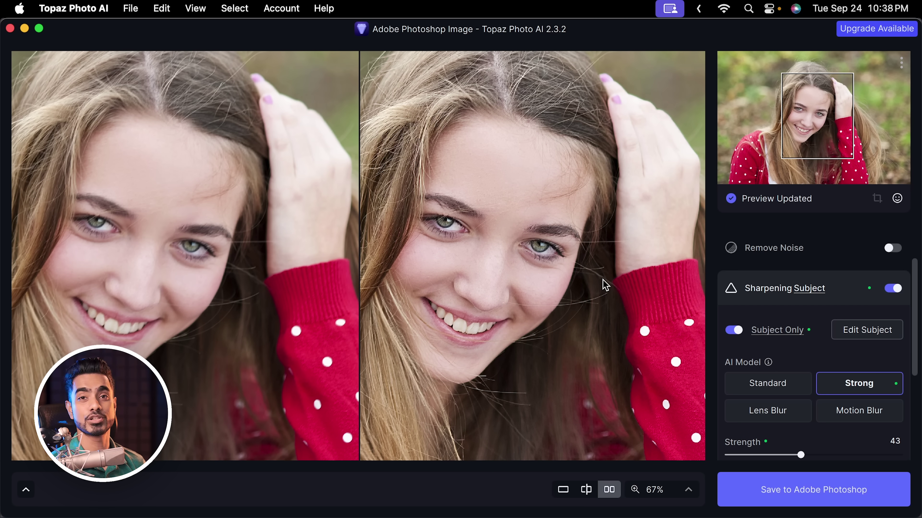
pyautogui.click(793, 496)
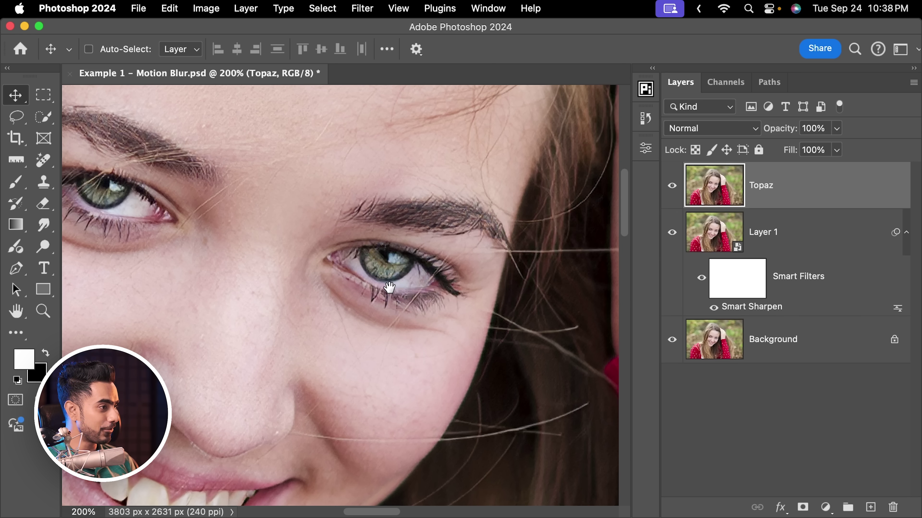
# - Zoom into the eye and toggle the Topaz layer and Layer 1 off and on to compare sharpening
pyautogui.scroll(-3, 387, 287)
pyautogui.moveTo(387, 286); pyautogui.dragTo(463, 243)
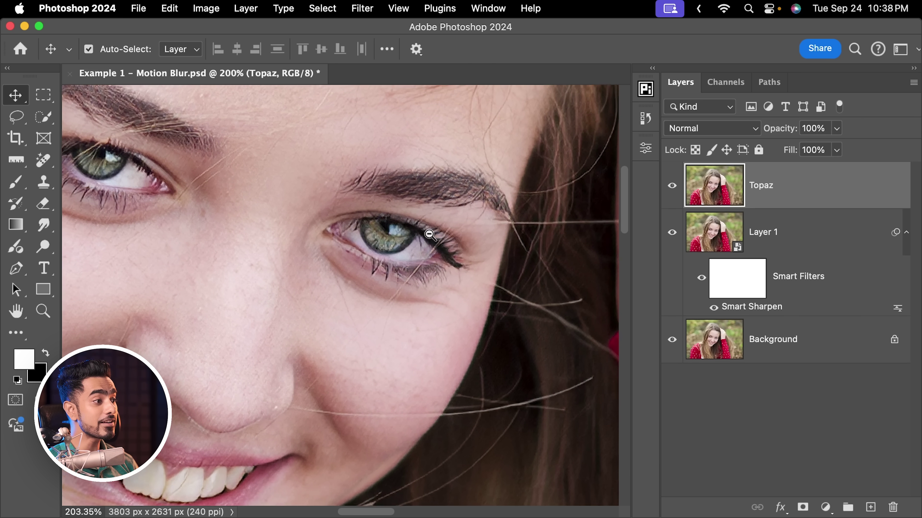
pyautogui.scroll(-3, 434, 234)
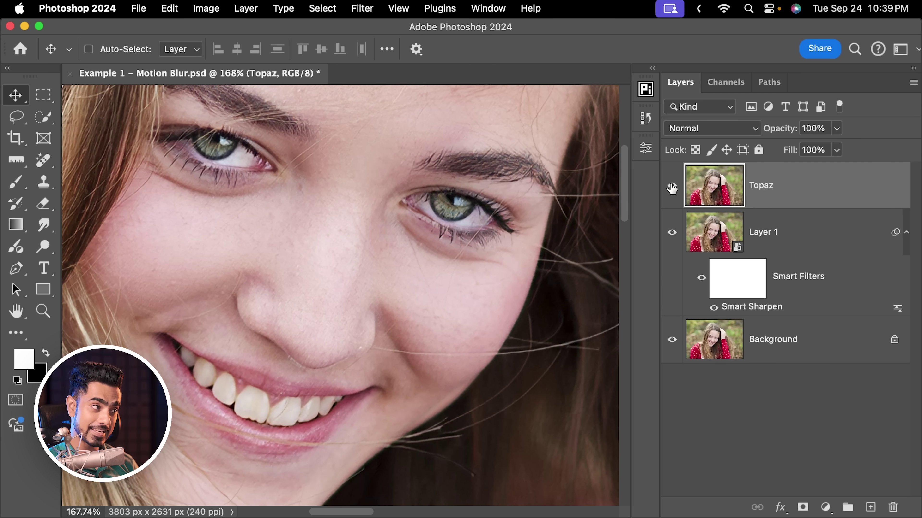
pyautogui.click(672, 188)
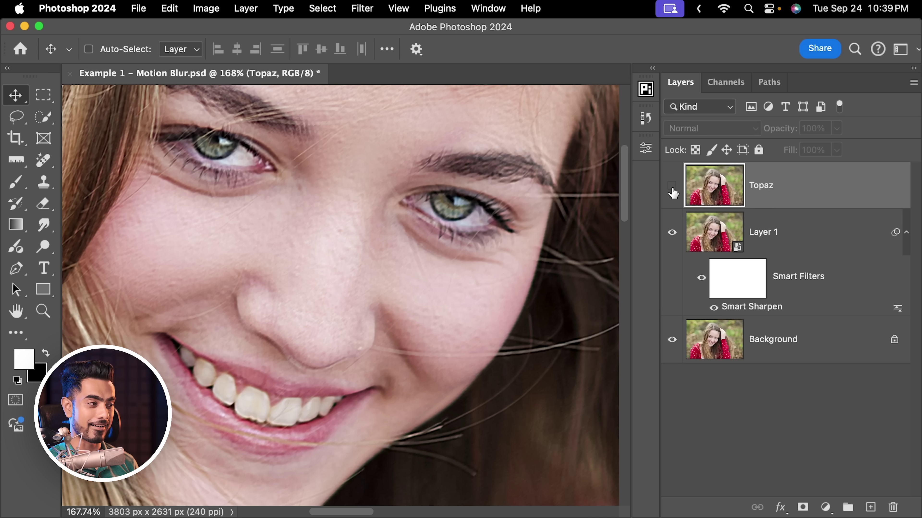
pyautogui.scroll(-5, 290, 354)
pyautogui.scroll(5, 349, 303)
pyautogui.click(672, 233)
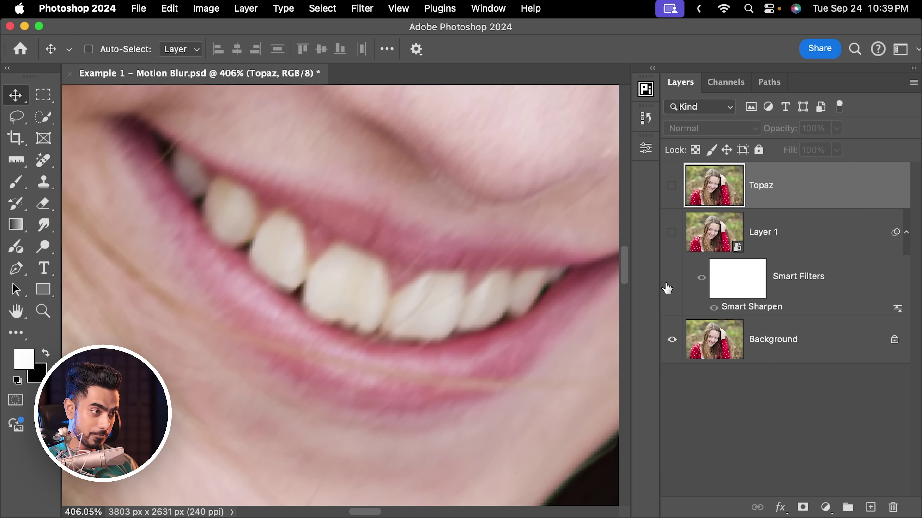
pyautogui.click(672, 233)
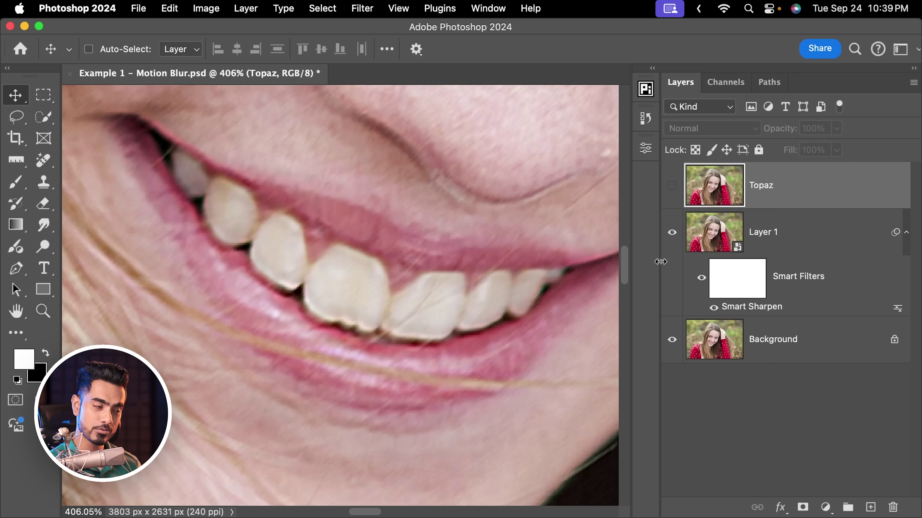
pyautogui.click(672, 189)
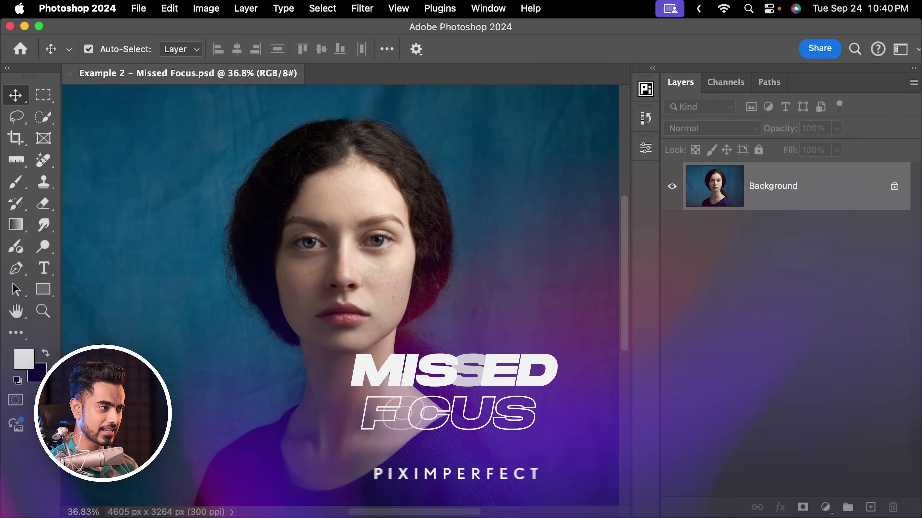
# - Zoom in closely on the blurry eye of the Missed Focus portrait
pyautogui.moveTo(381, 369); pyautogui.dragTo(427, 263)
pyautogui.scroll(10, 349, 233)
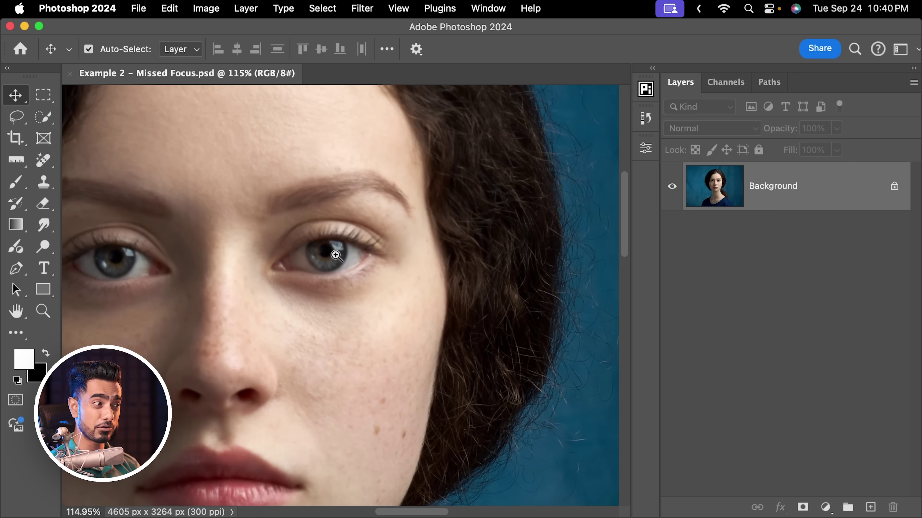
pyautogui.moveTo(334, 254); pyautogui.dragTo(393, 245)
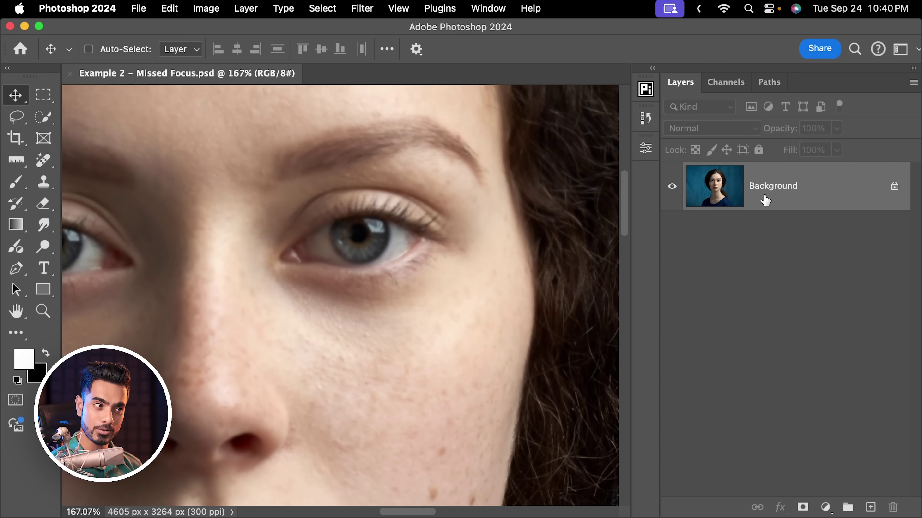
# - Duplicate the Missed Focus Background to Layer 1 and convert it to a smart object
pyautogui.press('super+j')
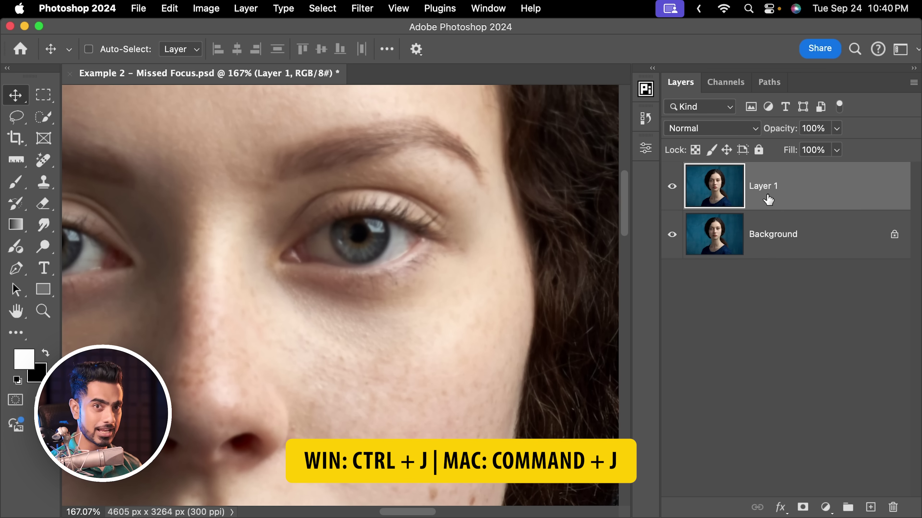
pyautogui.click(362, 8)
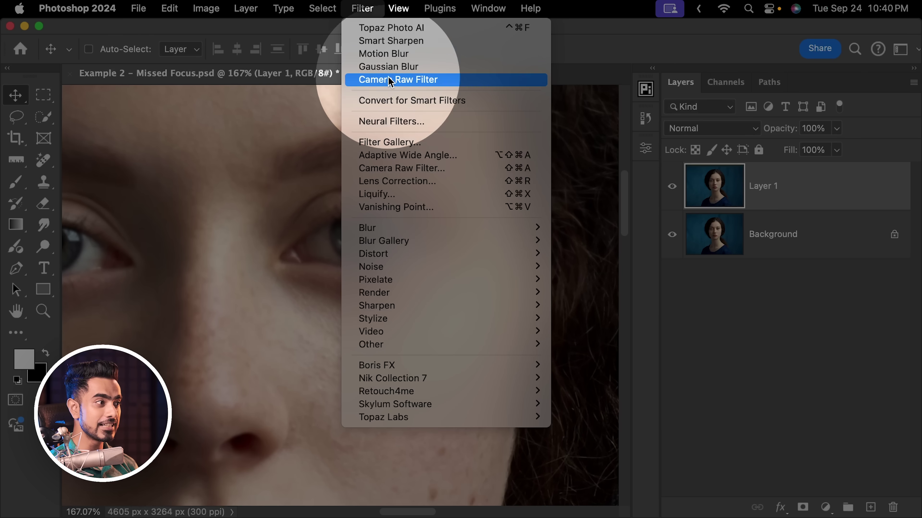
pyautogui.click(390, 97)
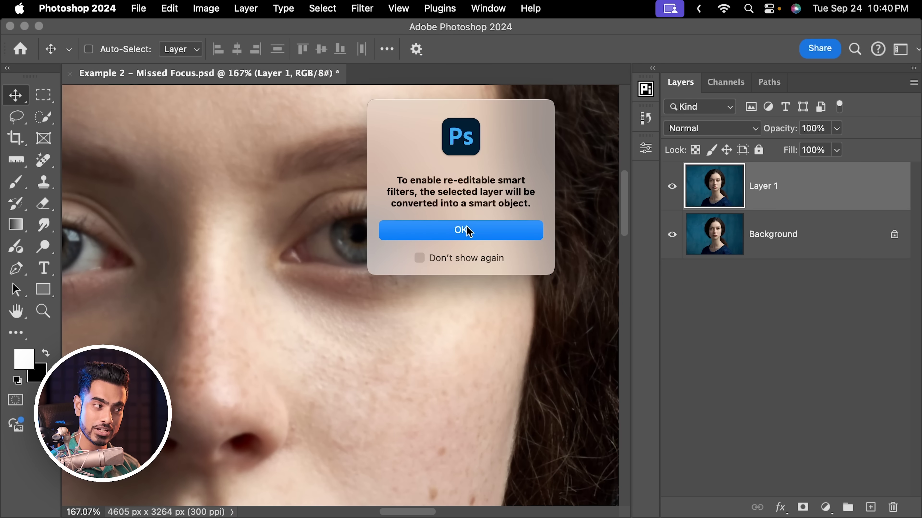
pyautogui.click(469, 233)
pyautogui.click(355, 12)
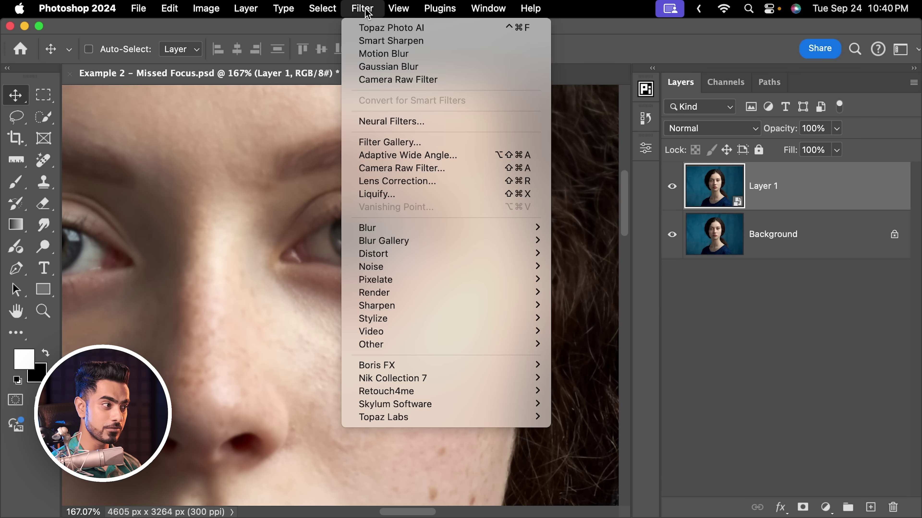
# - Set Smart Sharpen to remove Lens Blur at Amount 500% with Radius 3.8 px
pyautogui.moveTo(412, 310)
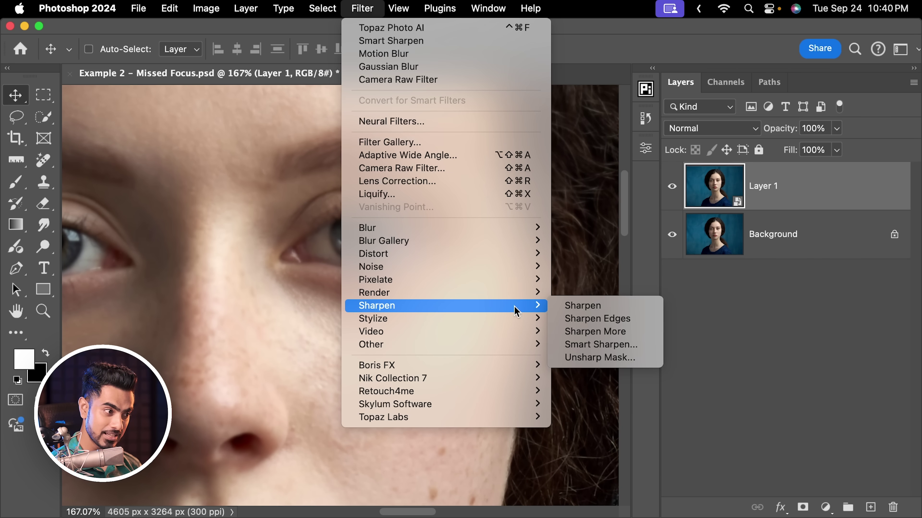
pyautogui.click(612, 345)
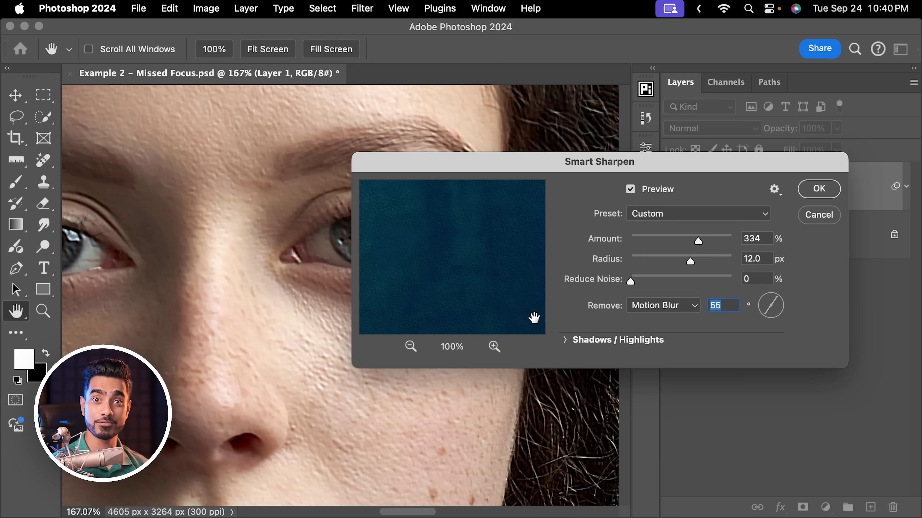
pyautogui.moveTo(436, 170); pyautogui.dragTo(470, 163)
pyautogui.click(685, 306)
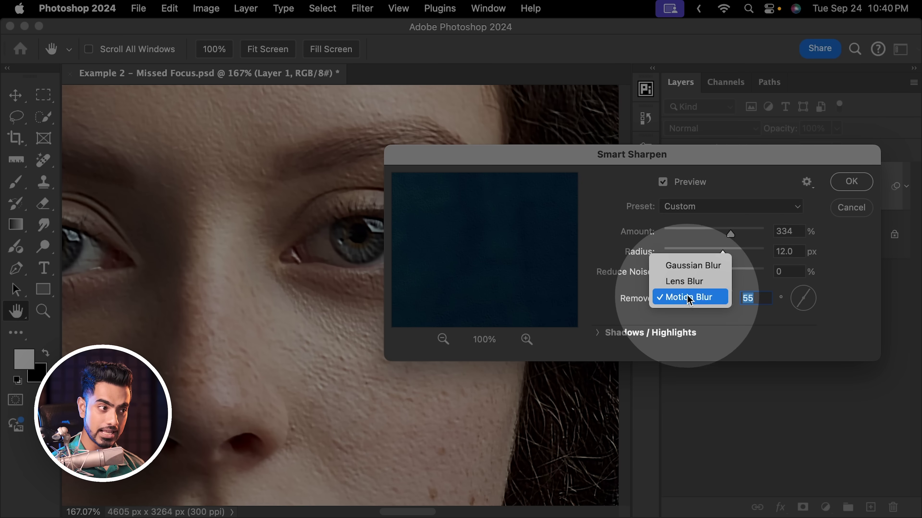
pyautogui.click(689, 287)
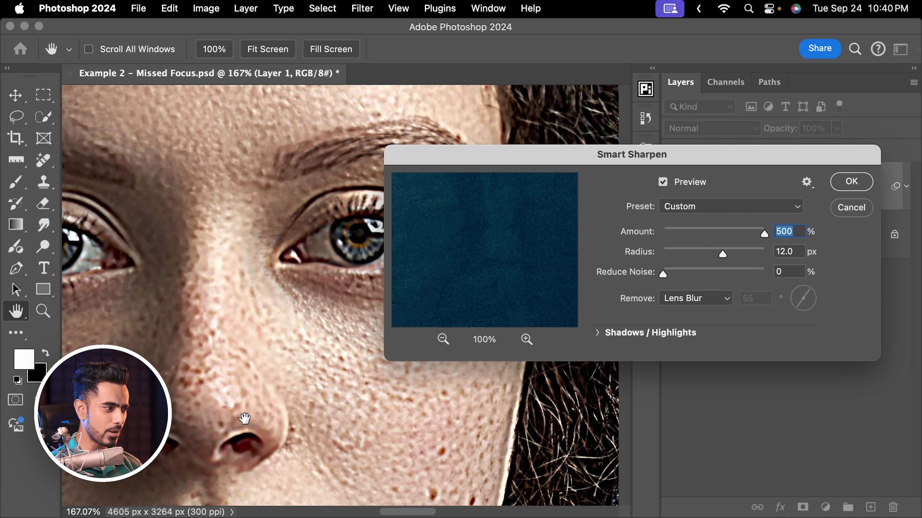
pyautogui.scroll(-5, 245, 417)
pyautogui.scroll(6, 239, 305)
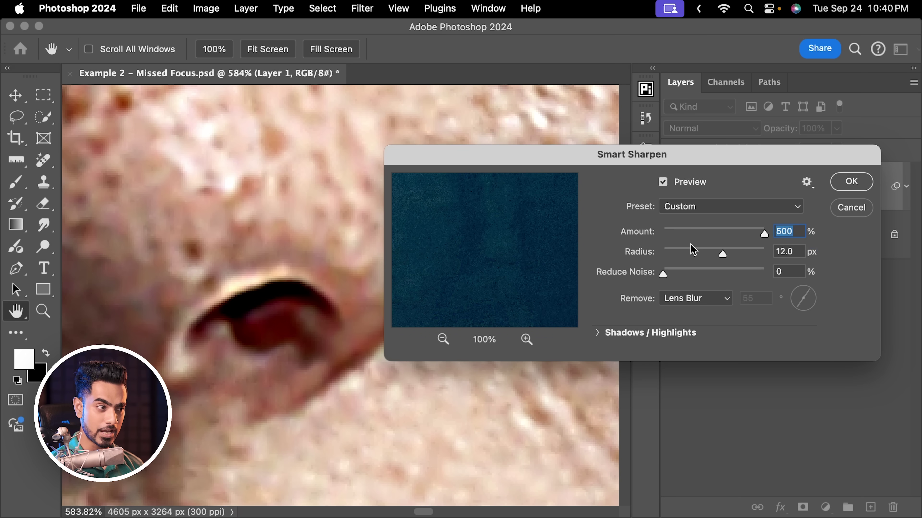
pyautogui.moveTo(682, 256); pyautogui.dragTo(655, 257)
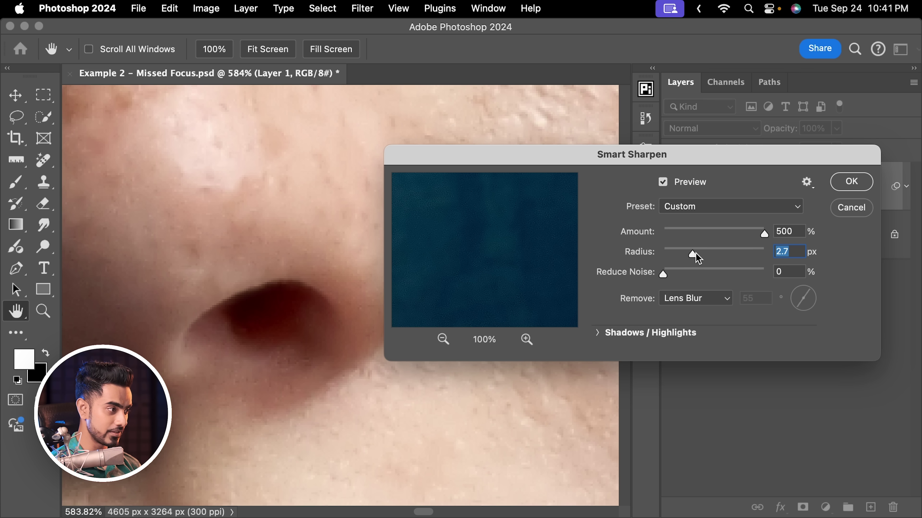
pyautogui.moveTo(703, 252); pyautogui.dragTo(700, 252)
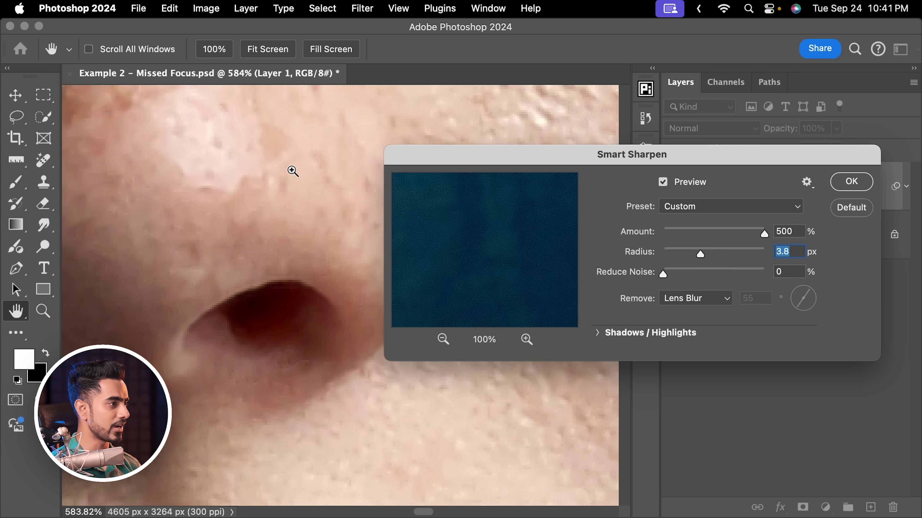
pyautogui.scroll(-10, 290, 173)
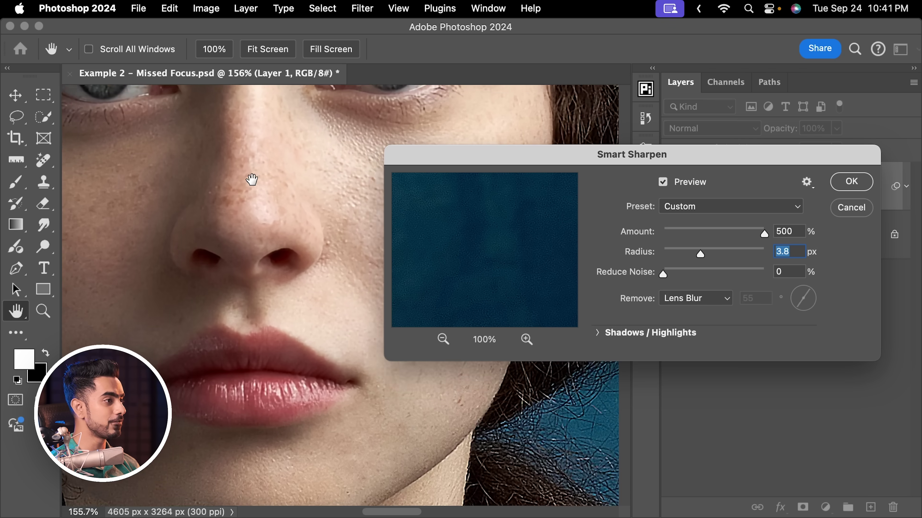
# - Compare preview on and off, set Radius 3.6 px and Amount 340%, and apply Smart Sharpen
pyautogui.scroll(8, 206, 267)
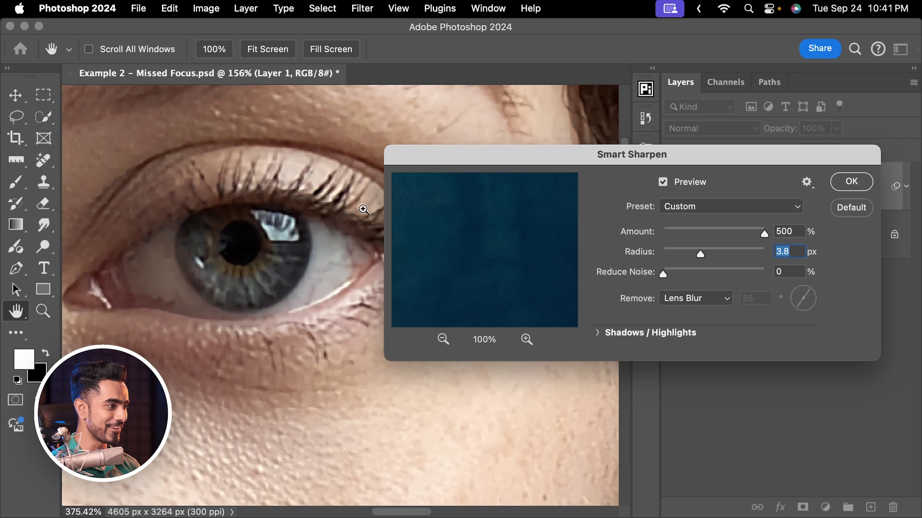
pyautogui.click(665, 184)
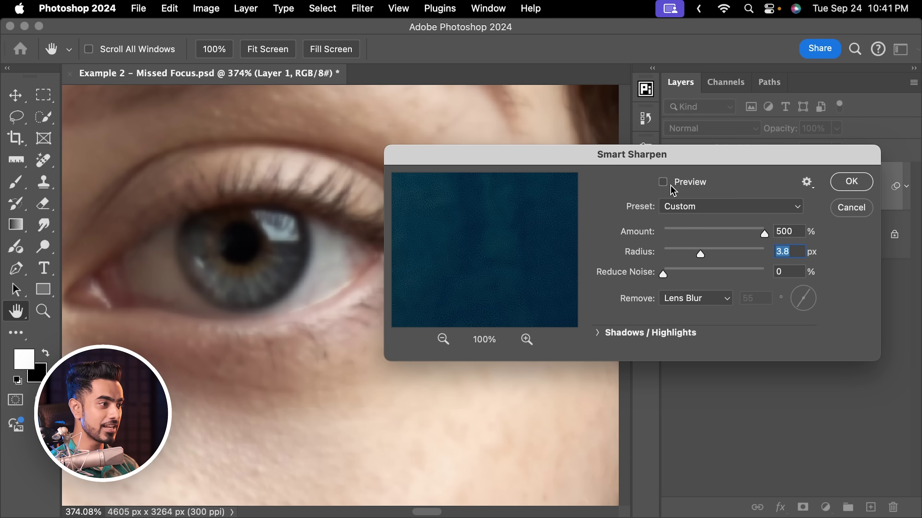
pyautogui.click(664, 183)
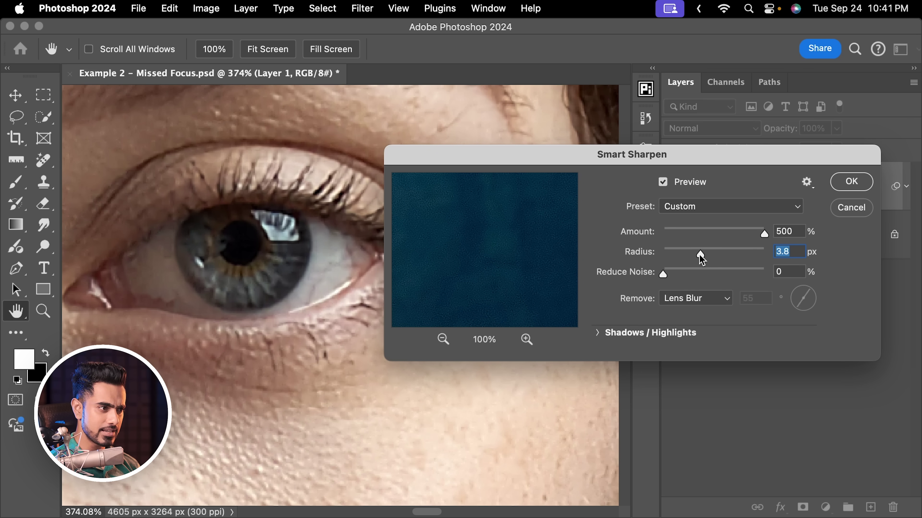
pyautogui.moveTo(700, 258); pyautogui.dragTo(699, 260)
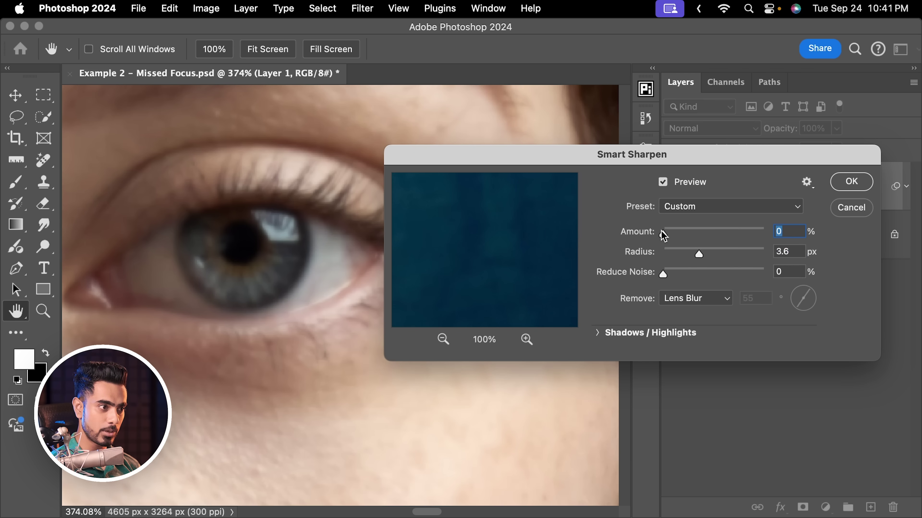
pyautogui.moveTo(685, 238); pyautogui.dragTo(715, 236)
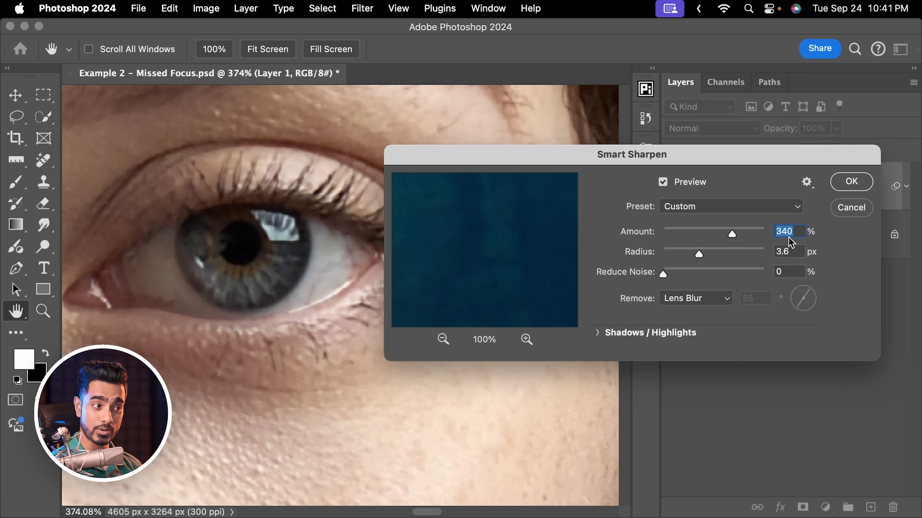
pyautogui.click(843, 187)
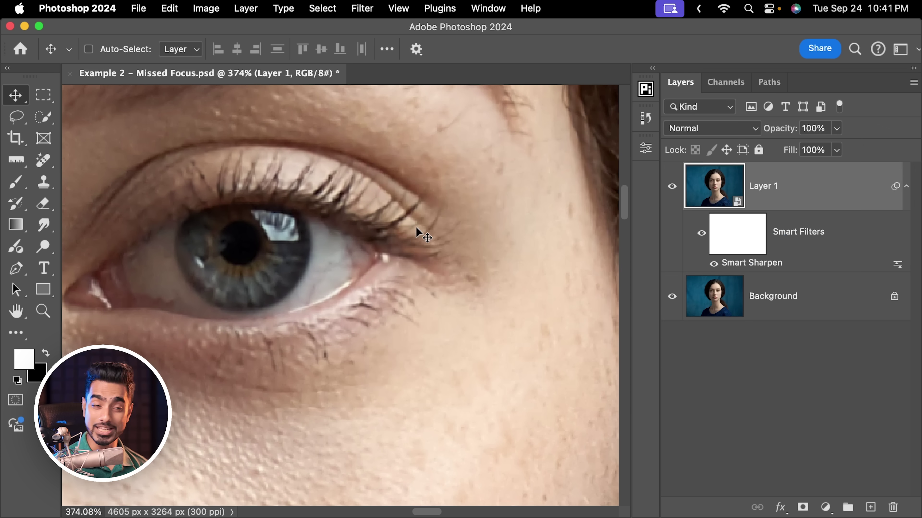
pyautogui.moveTo(416, 225); pyautogui.dragTo(395, 190)
pyautogui.moveTo(450, 222); pyautogui.dragTo(331, 248)
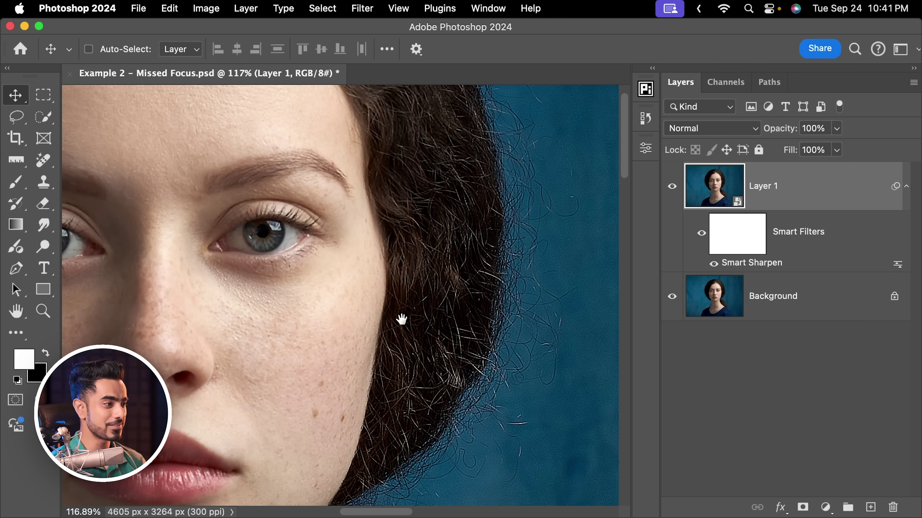
pyautogui.scroll(-10, 397, 319)
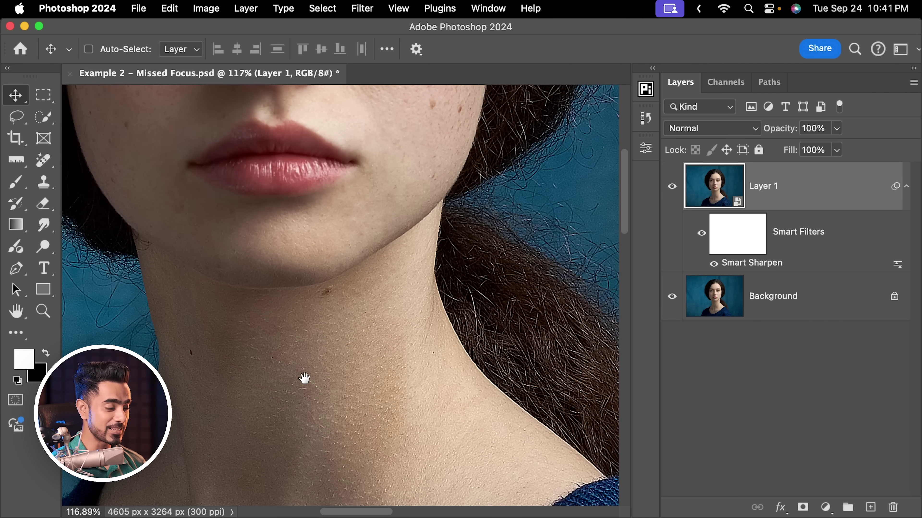
pyautogui.scroll(10, 354, 345)
pyautogui.scroll(-3, 376, 247)
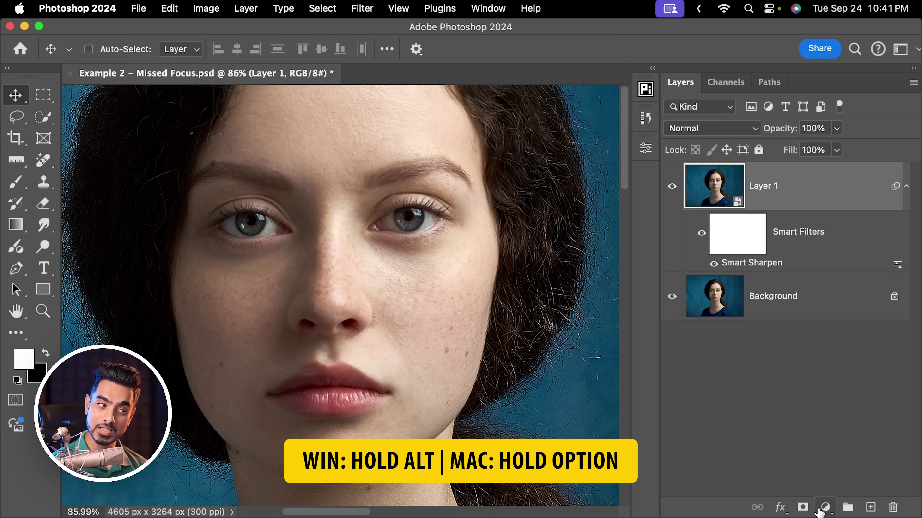
# - Add a black layer mask to Layer 1 and set up a white 600 px brush
pyautogui.keyDown('alt'); pyautogui.click(802, 507); pyautogui.keyUp('alt')
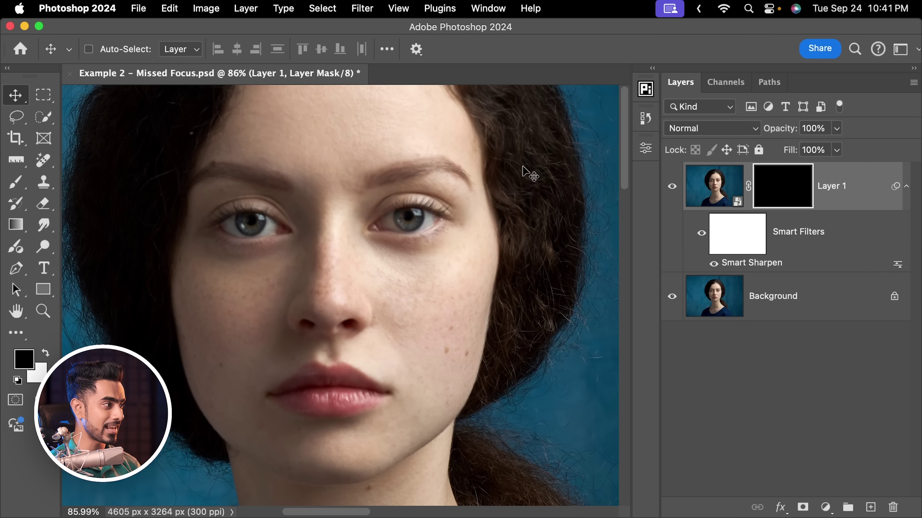
pyautogui.press('b')
pyautogui.press('x')
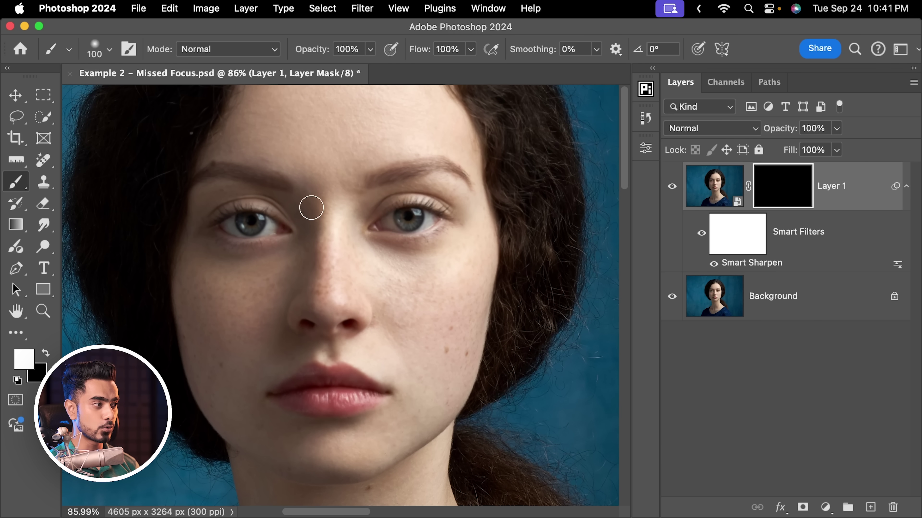
pyautogui.moveTo(318, 207)
pyautogui.mouseDown()
pyautogui.moveTo(362, 189)
pyautogui.moveTo(428, 208)
pyautogui.moveTo(417, 218)
pyautogui.moveTo(397, 201)
pyautogui.moveTo(421, 225)
pyautogui.moveTo(393, 199)
pyautogui.mouseUp()
# - Paint the sharpening back over both eyes, enlarging the brush to 700
pyautogui.click(406, 212)
pyautogui.press('super+equal')
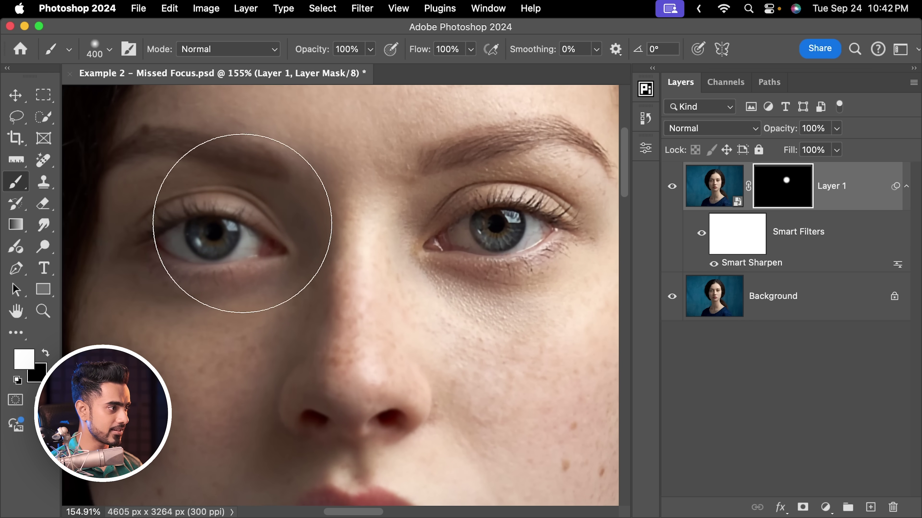
pyautogui.click(225, 210)
pyautogui.scroll(-3, 254, 189)
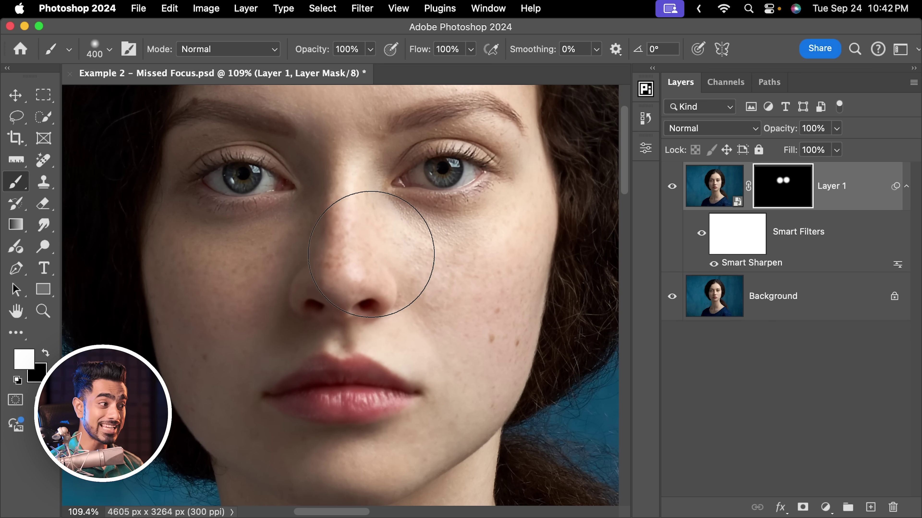
pyautogui.press(']')
pyautogui.press(']')
pyautogui.scroll(-2, 387, 256)
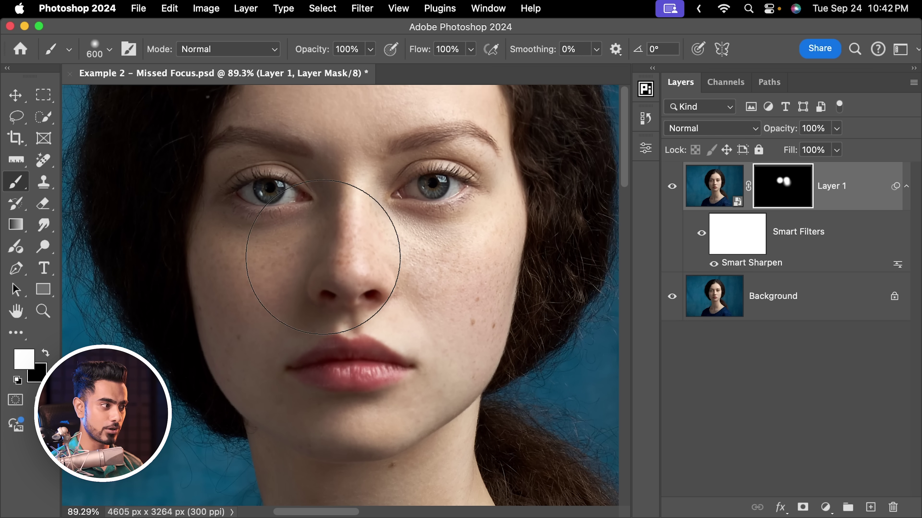
pyautogui.press(']')
pyautogui.click(288, 237)
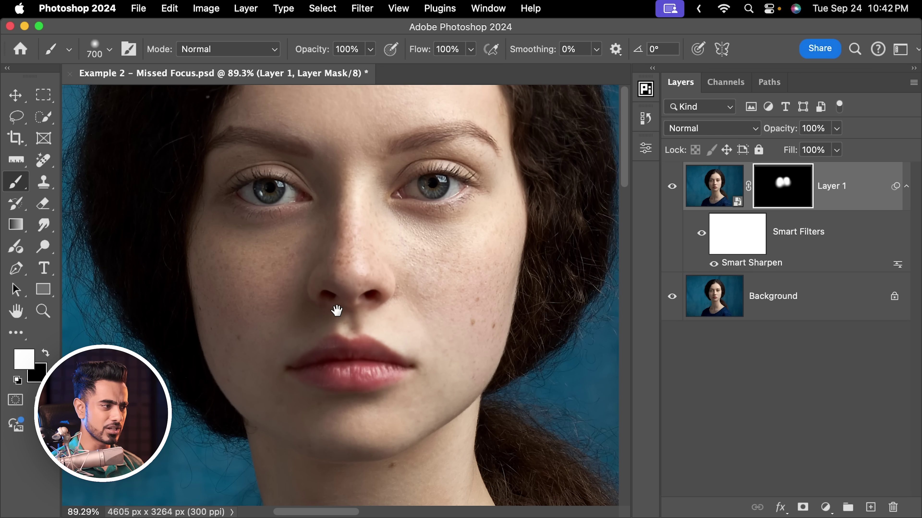
# - Reveal the sharpening over the nose and mouth
pyautogui.scroll(-3, 335, 298)
pyautogui.moveTo(319, 289); pyautogui.dragTo(329, 299)
pyautogui.scroll(6, 358, 361)
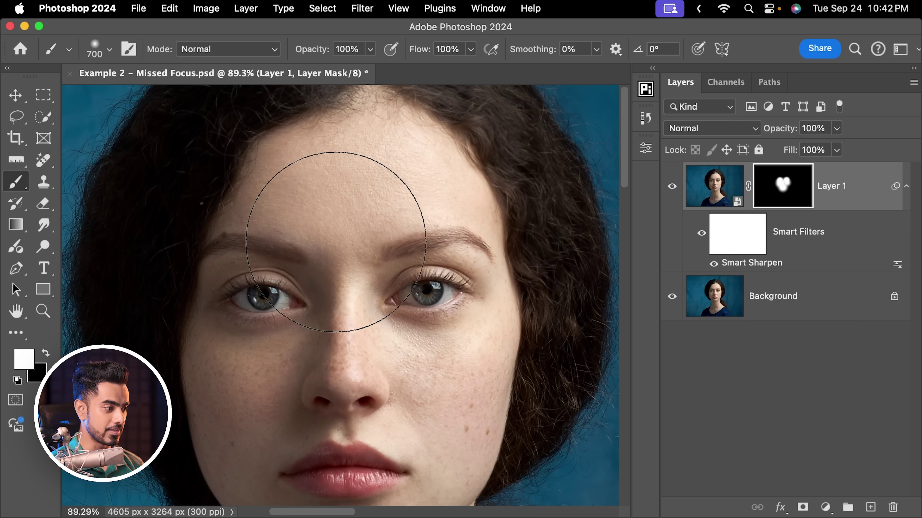
pyautogui.scroll(-2, 342, 253)
pyautogui.scroll(-3, 381, 270)
pyautogui.scroll(-2, 380, 270)
pyautogui.scroll(2, 508, 254)
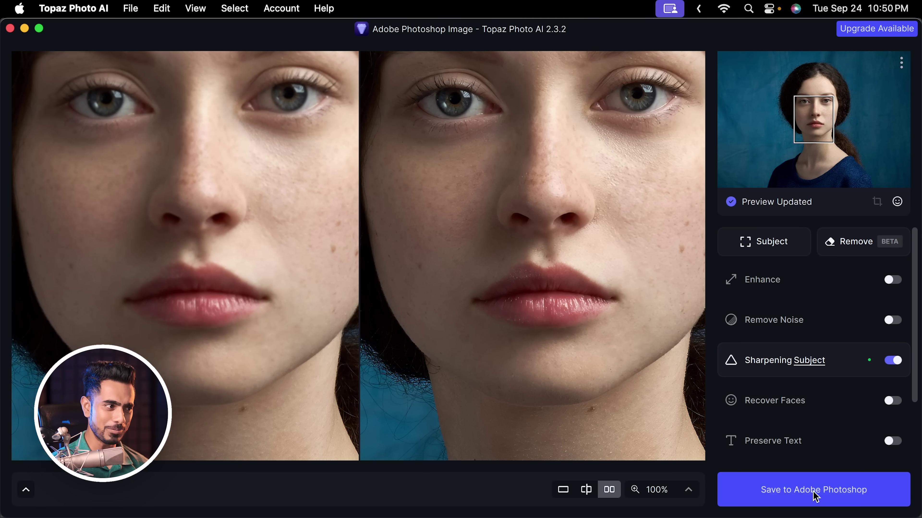
# - Save the subject-sharpened image from Topaz Photo AI back to Photoshop
pyautogui.click(815, 493)
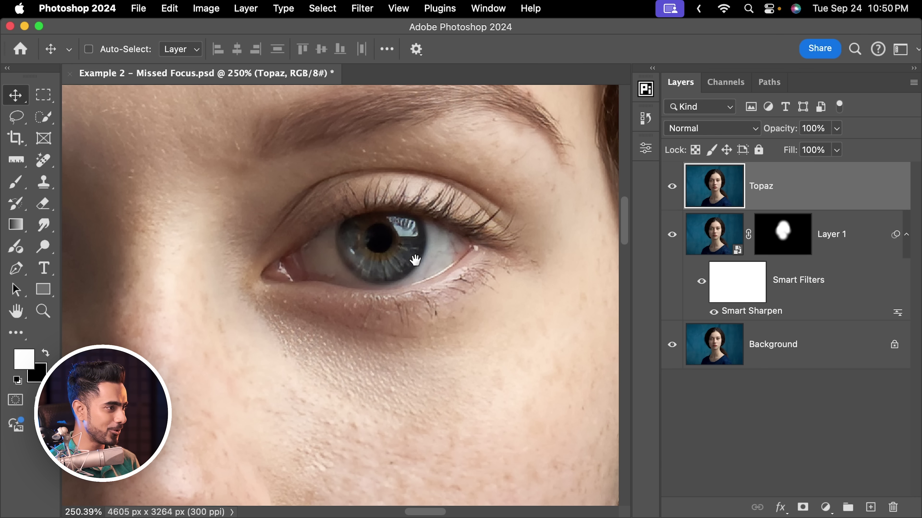
# - Hide the Topaz layer and Layer 1 to view the original unsharpened photo
pyautogui.scroll(3, 413, 256)
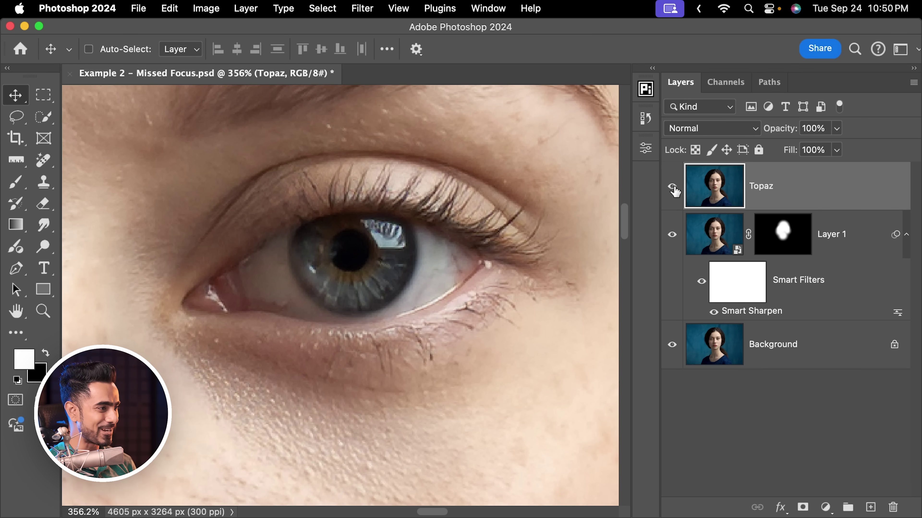
pyautogui.click(672, 187)
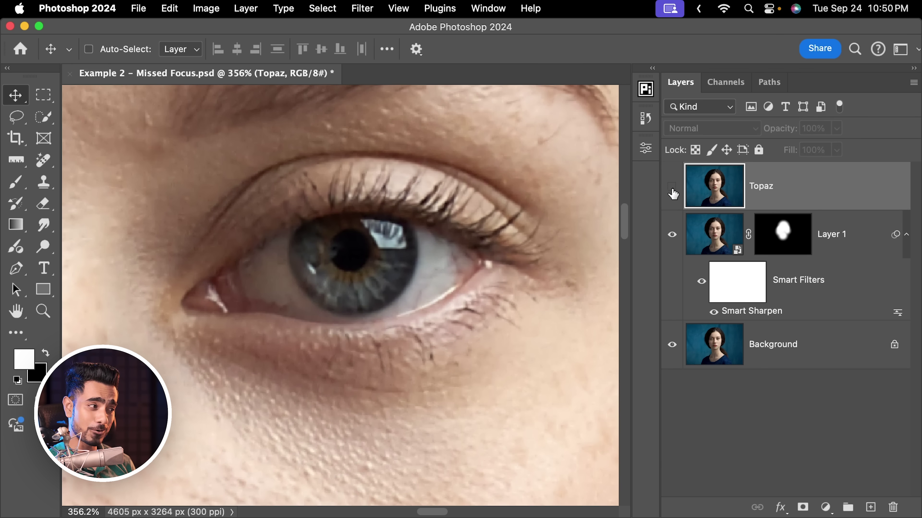
pyautogui.scroll(-5, 479, 231)
pyautogui.scroll(-3, 451, 210)
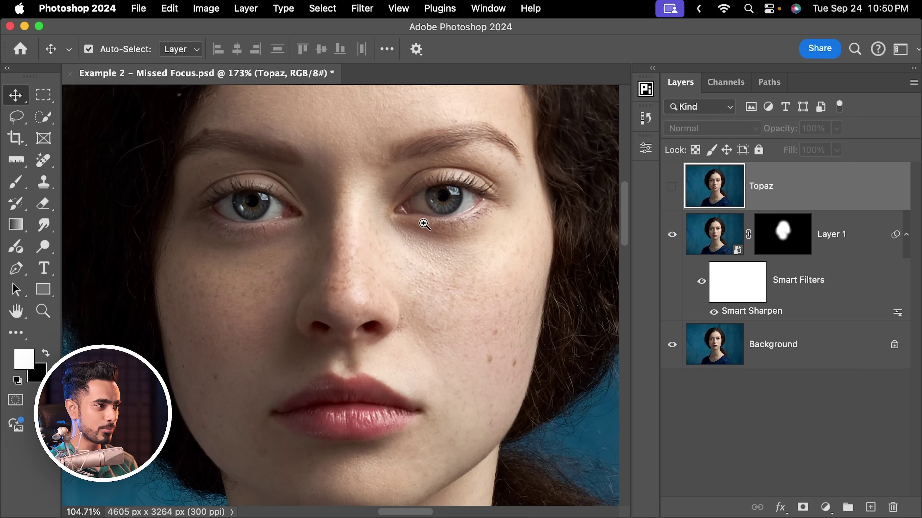
pyautogui.click(672, 235)
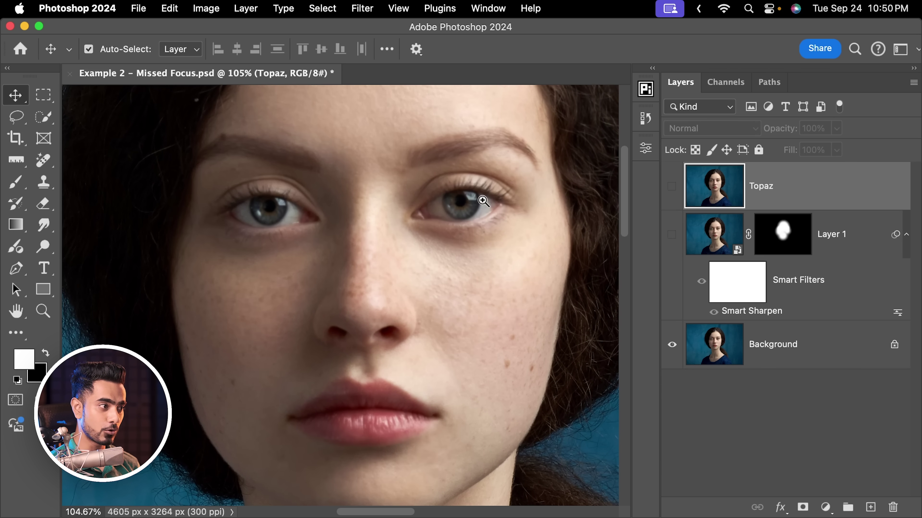
# - Show Layer 1, then the Topaz layer, comparing sharpness across the face
pyautogui.scroll(5, 481, 196)
pyautogui.scroll(2, 498, 181)
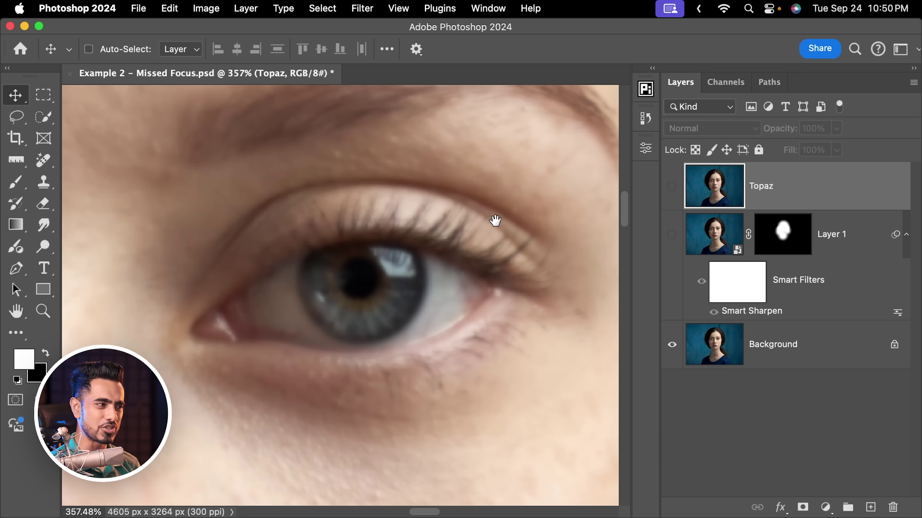
pyautogui.scroll(-2, 486, 222)
pyautogui.click(672, 236)
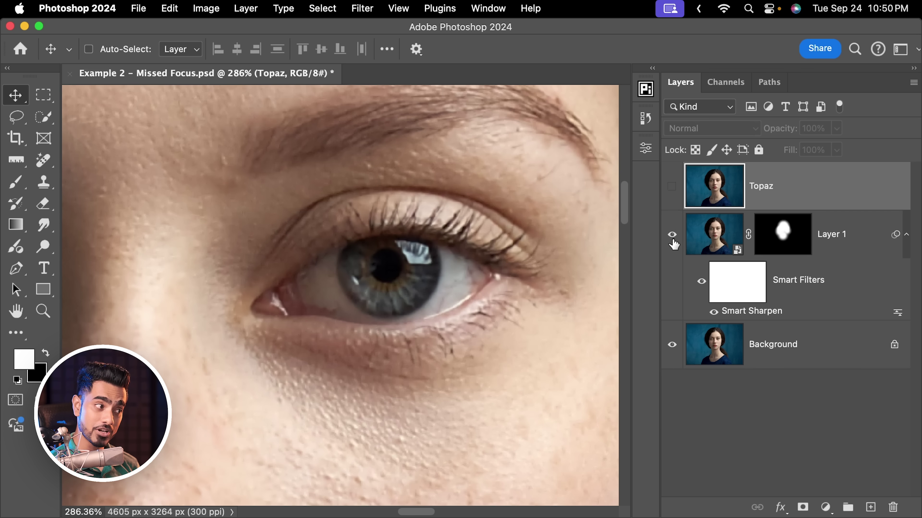
pyautogui.scroll(-2, 507, 229)
pyautogui.scroll(-2, 487, 236)
pyautogui.scroll(-2, 469, 247)
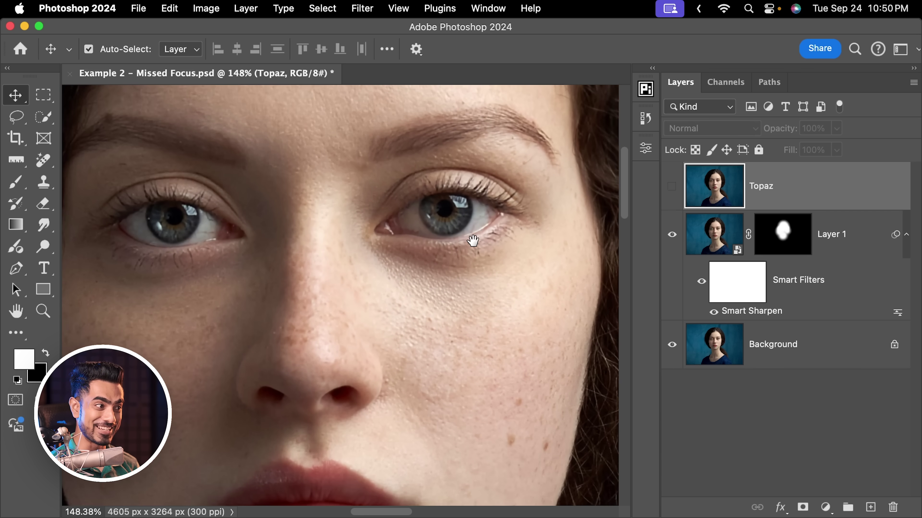
pyautogui.moveTo(500, 209); pyautogui.dragTo(488, 227)
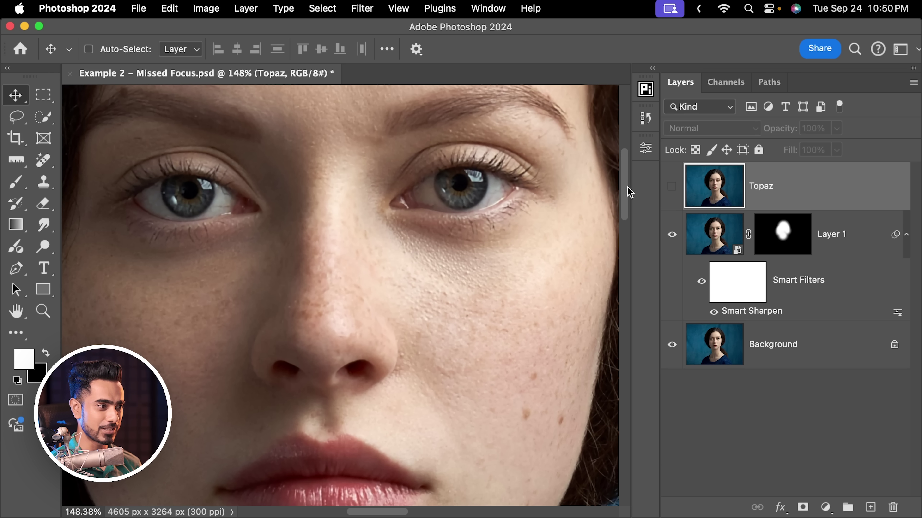
pyautogui.click(672, 190)
pyautogui.scroll(3, 496, 158)
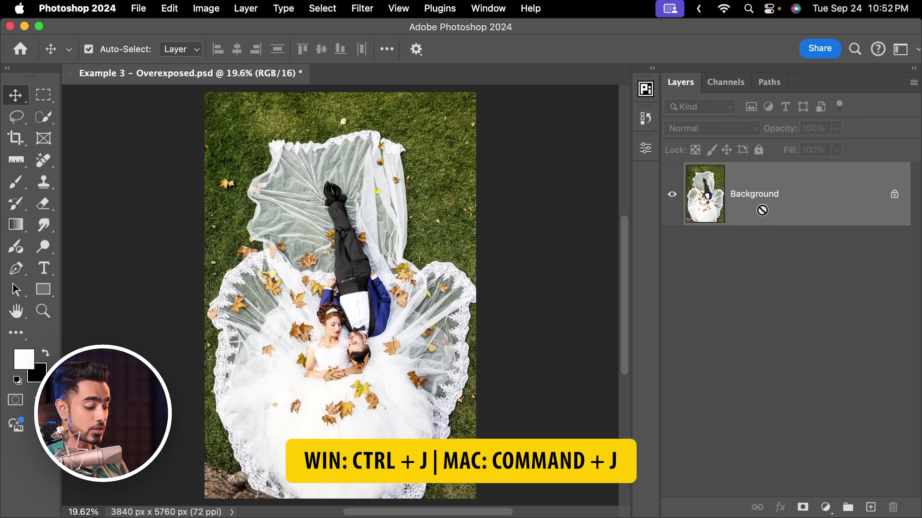
# - Duplicate the wedding photo to Layer 1 and convert it to a smart object
pyautogui.press('super+j')
pyautogui.click(362, 7)
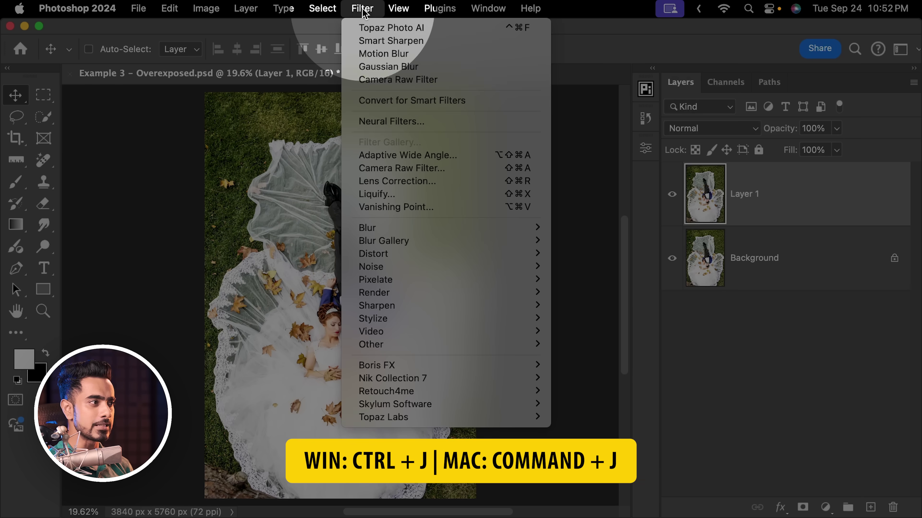
pyautogui.click(396, 98)
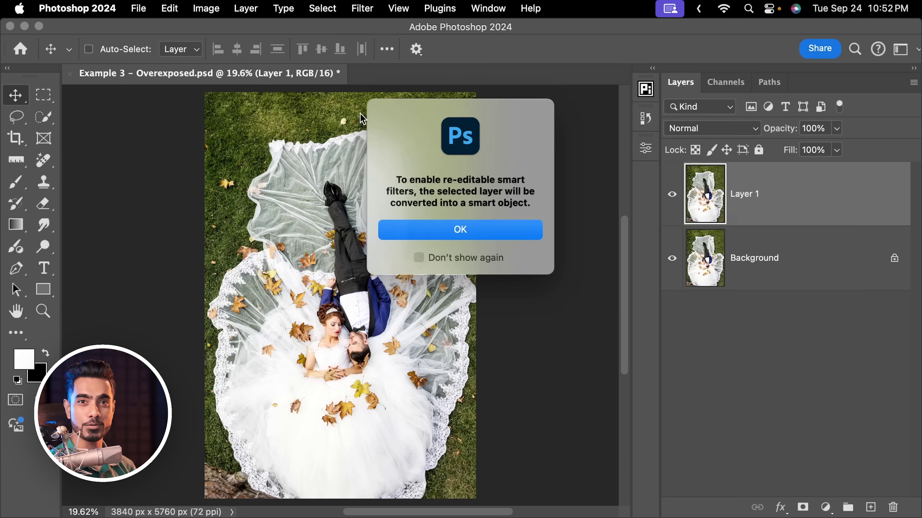
pyautogui.click(475, 229)
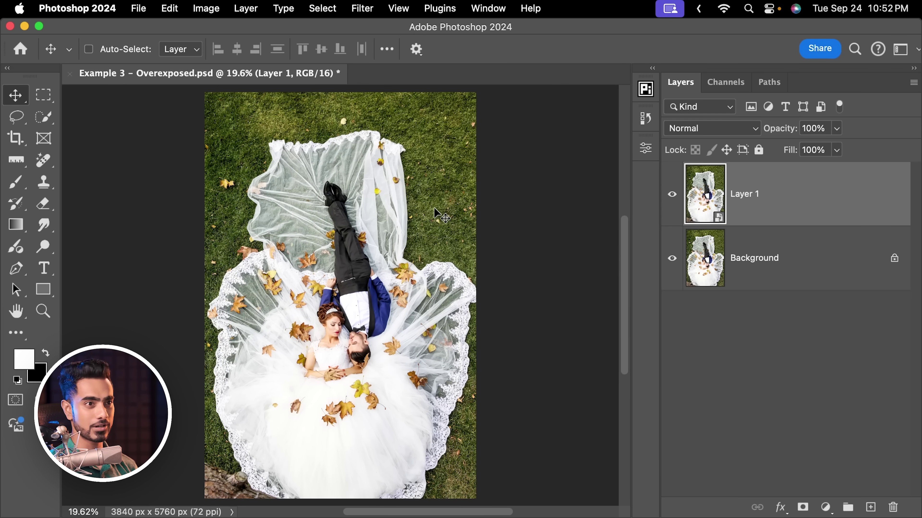
# - Apply a Camera Raw filter with Highlights -100, Exposure -0.20 and auto Whites +34
pyautogui.click(365, 9)
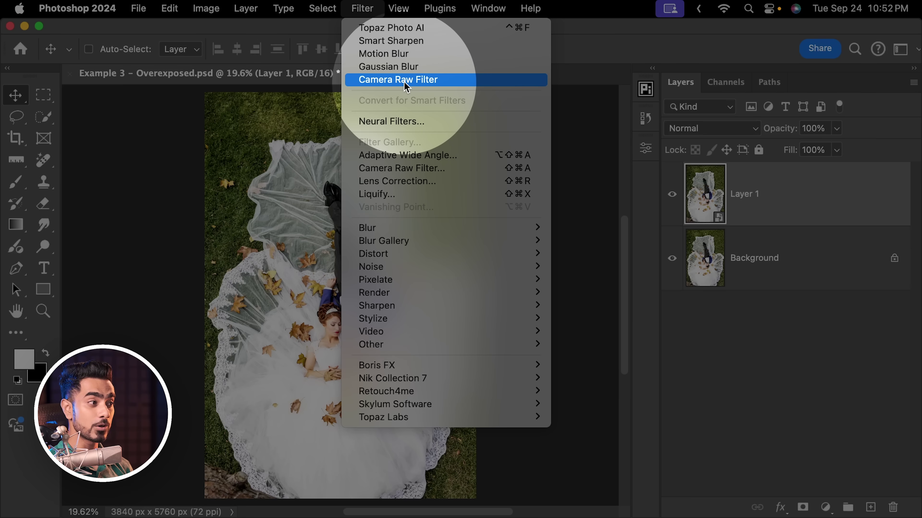
pyautogui.click(405, 80)
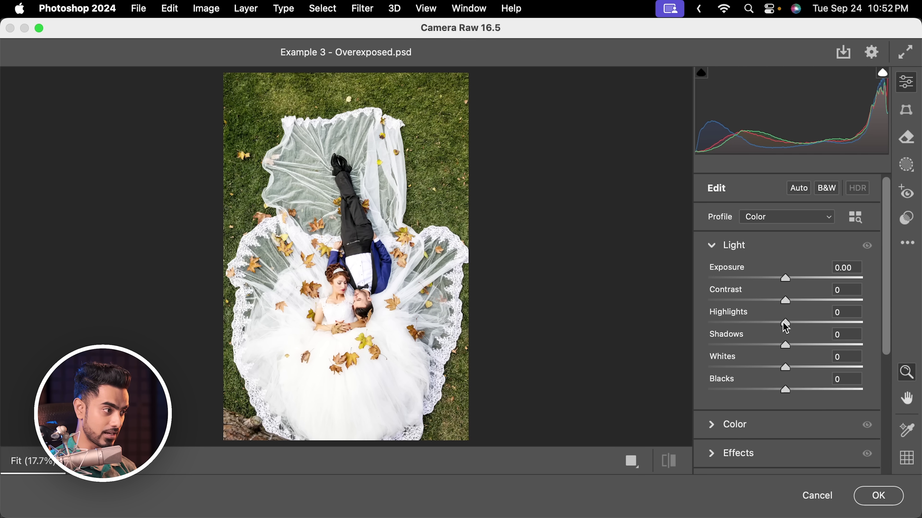
pyautogui.moveTo(785, 323); pyautogui.dragTo(549, 331)
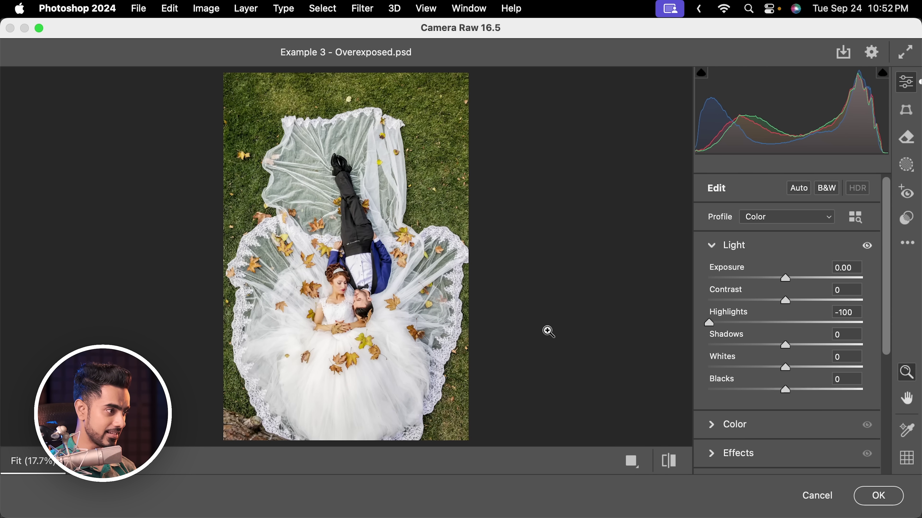
pyautogui.click(349, 377)
pyautogui.click(789, 322)
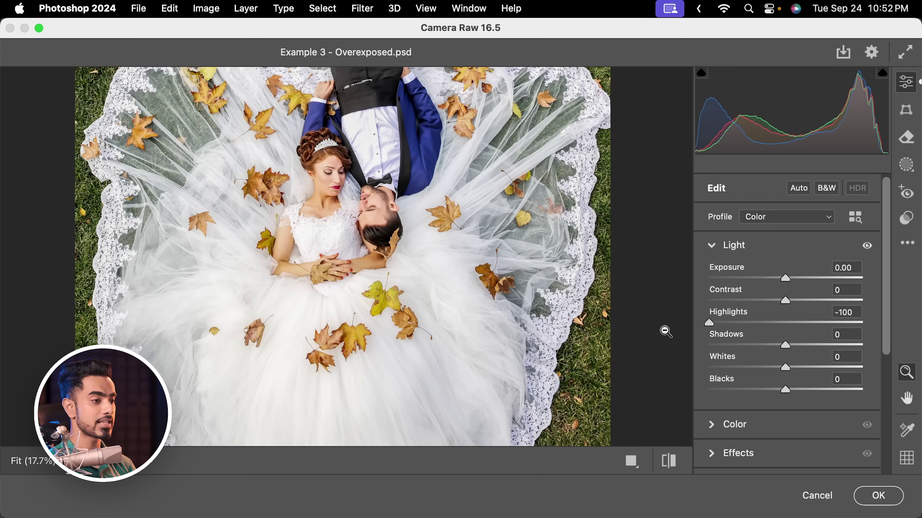
pyautogui.press('shift')
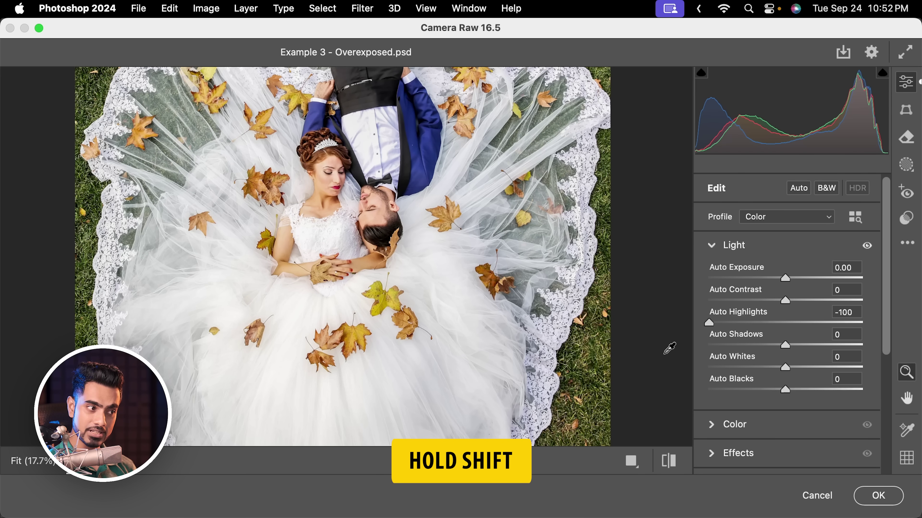
pyautogui.keyDown('shift'); pyautogui.doubleClick(733, 364); pyautogui.keyUp('shift')
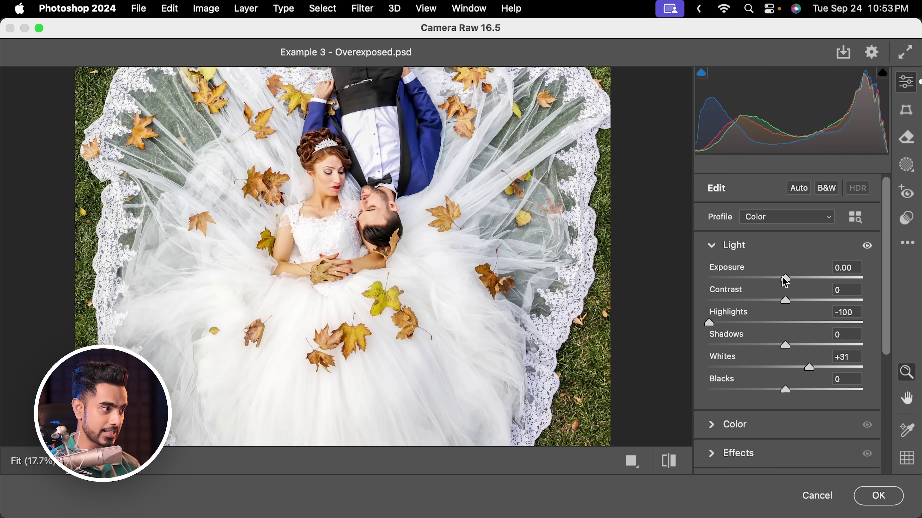
pyautogui.moveTo(785, 281)
pyautogui.mouseDown()
pyautogui.moveTo(774, 283)
pyautogui.moveTo(784, 282)
pyautogui.mouseUp()
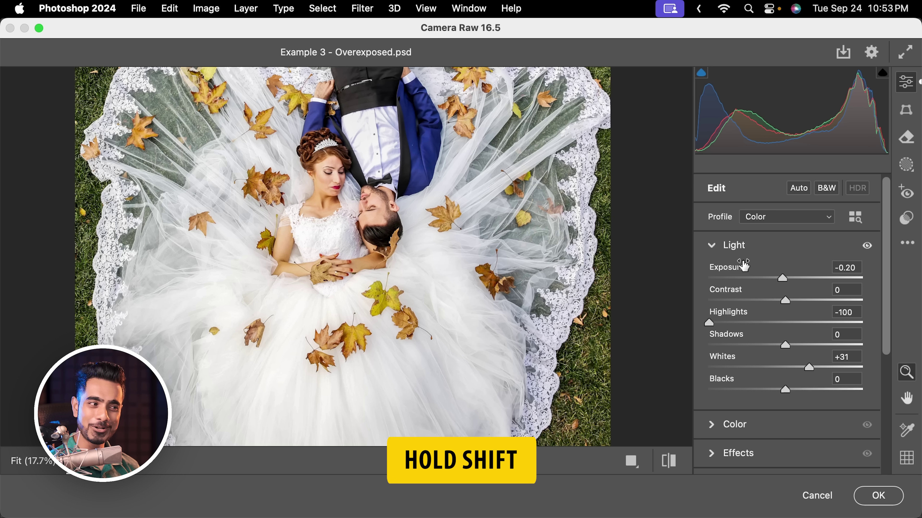
pyautogui.press('shift')
pyautogui.keyDown('shift'); pyautogui.doubleClick(811, 368); pyautogui.keyUp('shift')
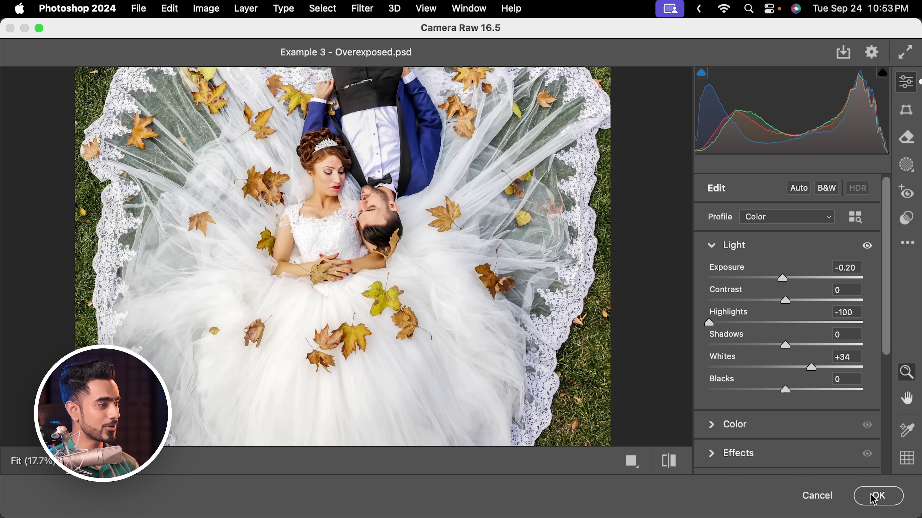
pyautogui.click(874, 499)
# - Add a black mask hiding the Camera Raw filter and set a 1300 px brush
pyautogui.scroll(5, 376, 412)
pyautogui.moveTo(376, 411); pyautogui.dragTo(376, 308)
pyautogui.scroll(-2, 377, 271)
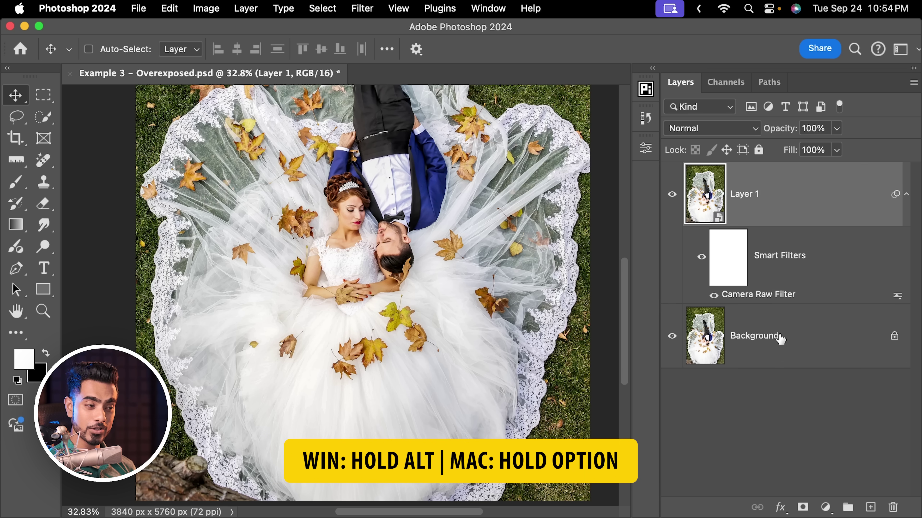
pyautogui.keyDown('alt'); pyautogui.click(802, 508); pyautogui.keyUp('alt')
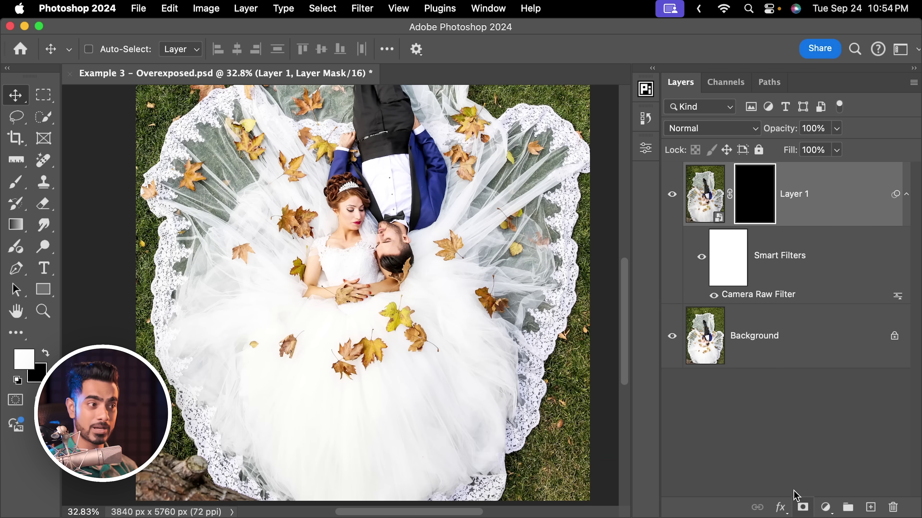
pyautogui.press('super+z')
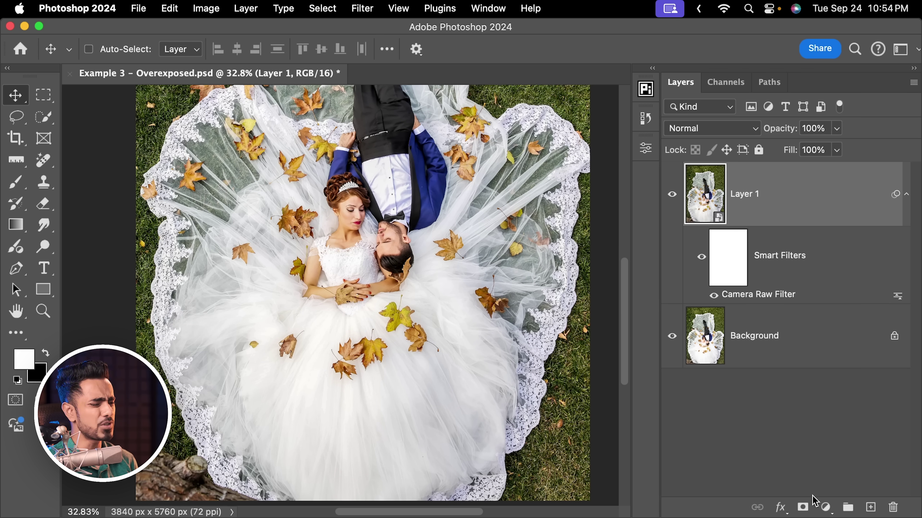
pyautogui.keyDown('alt'); pyautogui.click(803, 507); pyautogui.keyUp('alt')
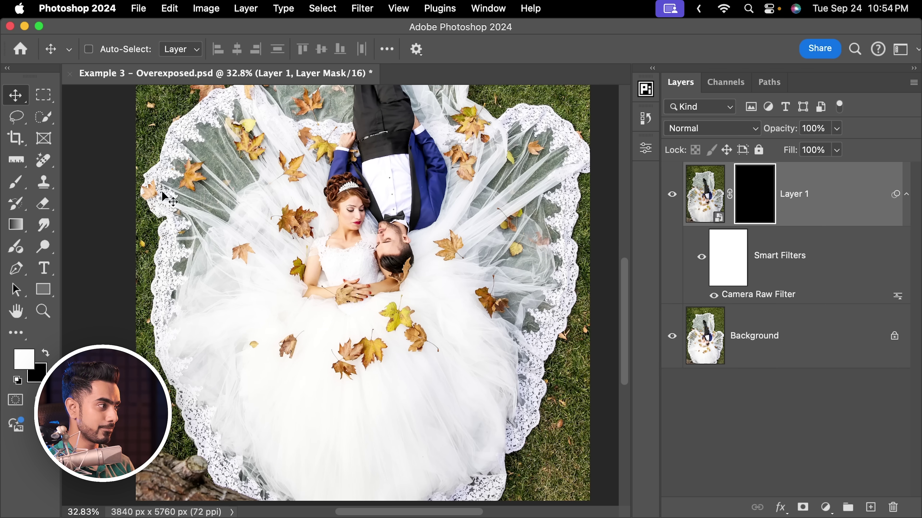
pyautogui.press('b')
pyautogui.moveTo(250, 312)
pyautogui.keyDown('ctrl'); pyautogui.keyDown('alt'); pyautogui.mouseDown()
pyautogui.moveTo(474, 275)
pyautogui.moveTo(397, 425)
pyautogui.moveTo(483, 372)
pyautogui.moveTo(506, 249)
pyautogui.moveTo(497, 174)
pyautogui.moveTo(227, 165)
pyautogui.moveTo(196, 278)
pyautogui.mouseUp(); pyautogui.keyUp('alt'); pyautogui.keyUp('ctrl')
pyautogui.press(']')
pyautogui.press(']')
pyautogui.press(']')
pyautogui.press(']')
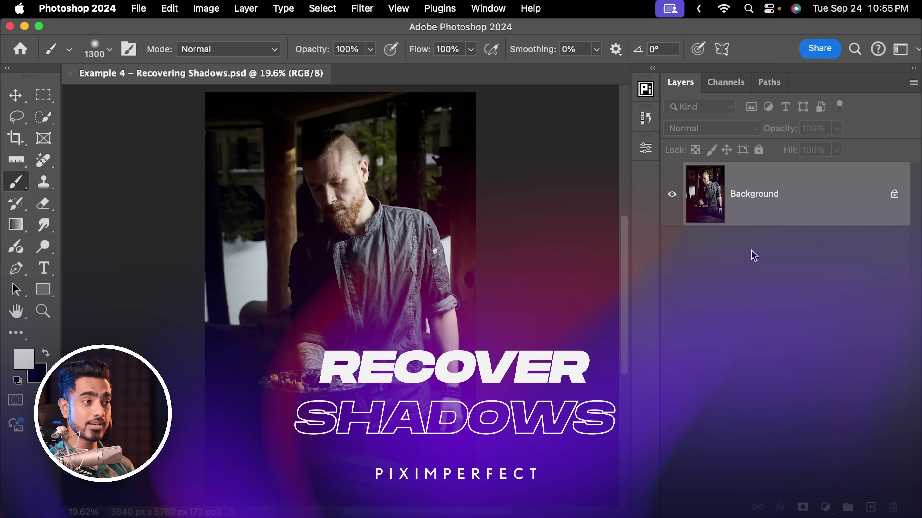
# - Duplicate the chef portrait and convert the copy to a smart object
pyautogui.press('super+j')
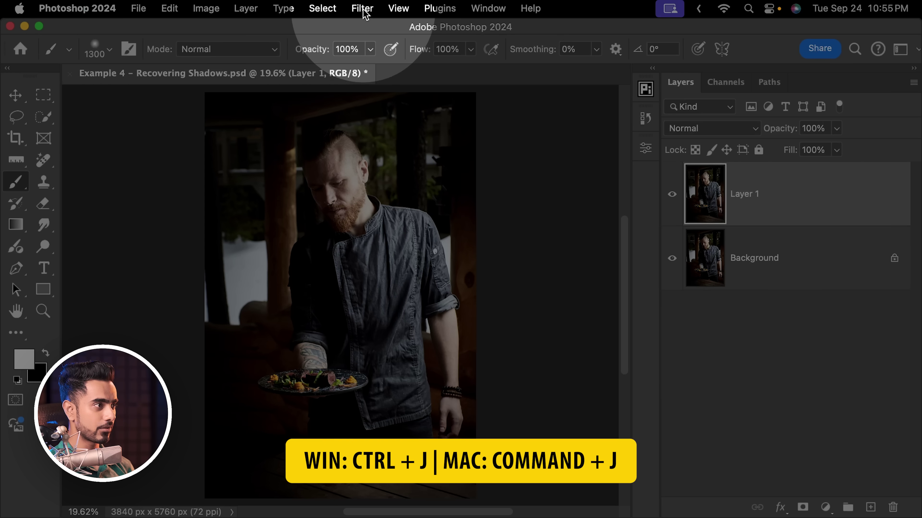
pyautogui.click(361, 8)
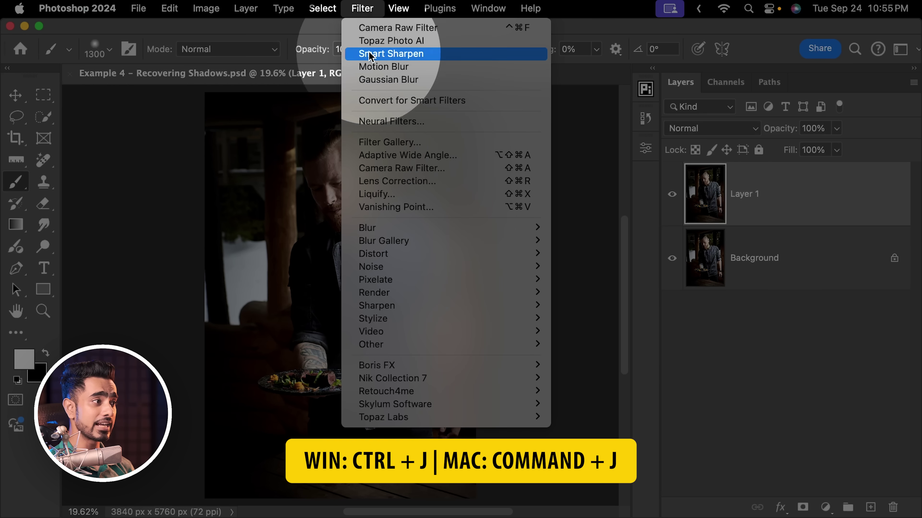
pyautogui.click(407, 106)
pyautogui.click(461, 229)
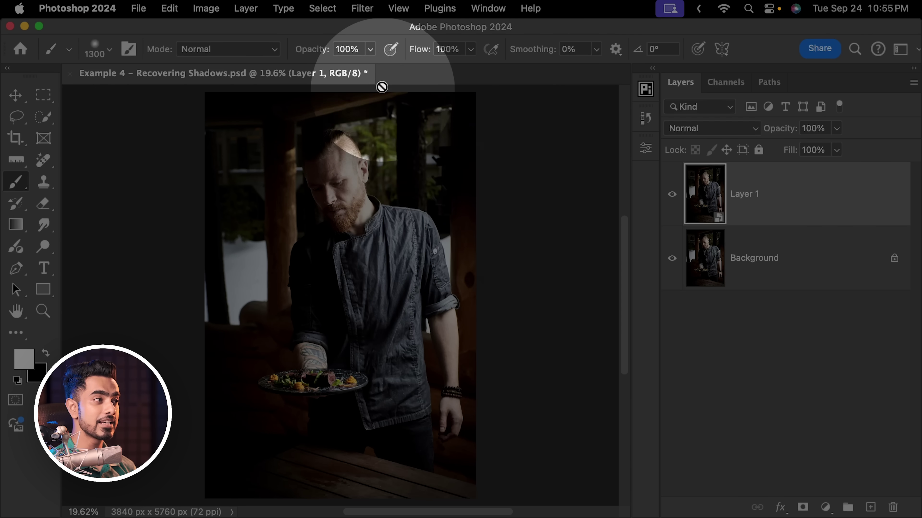
# - Apply Camera Raw with Shadows +100, Exposure +0.90 and Highlights about -22
pyautogui.click(362, 8)
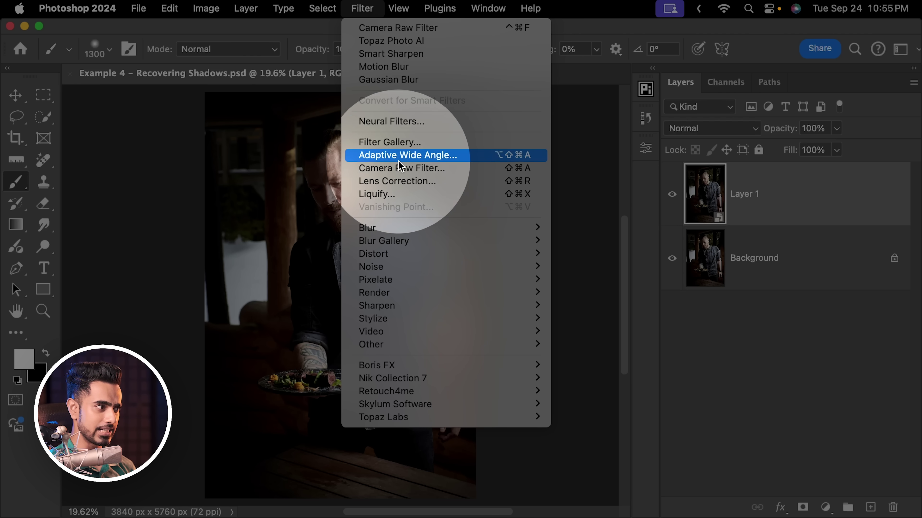
pyautogui.click(401, 168)
pyautogui.moveTo(784, 345); pyautogui.dragTo(876, 342)
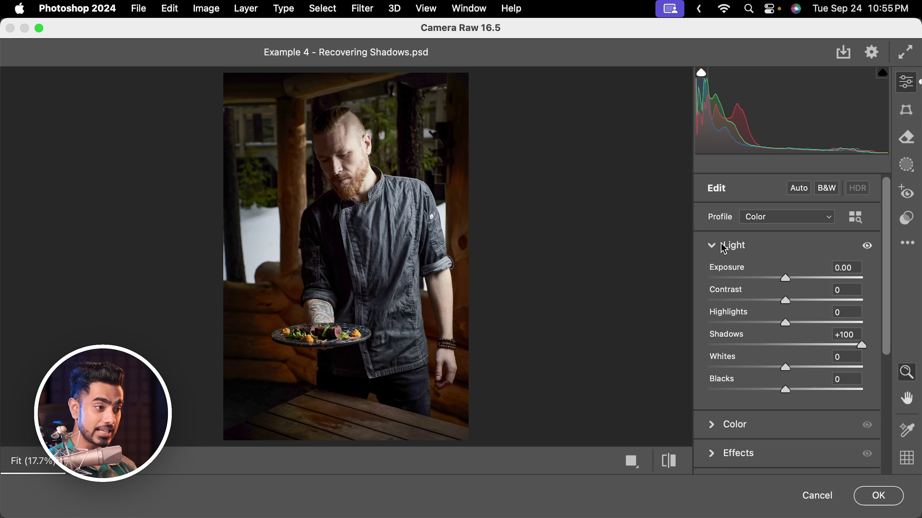
pyautogui.moveTo(785, 280); pyautogui.dragTo(798, 277)
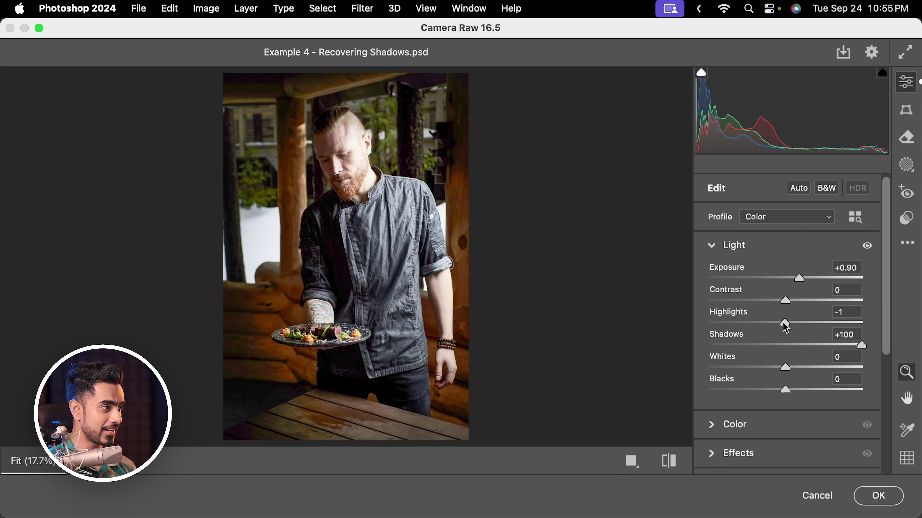
pyautogui.moveTo(784, 323)
pyautogui.mouseDown()
pyautogui.moveTo(757, 323)
pyautogui.moveTo(769, 324)
pyautogui.mouseUp()
pyautogui.press('shift')
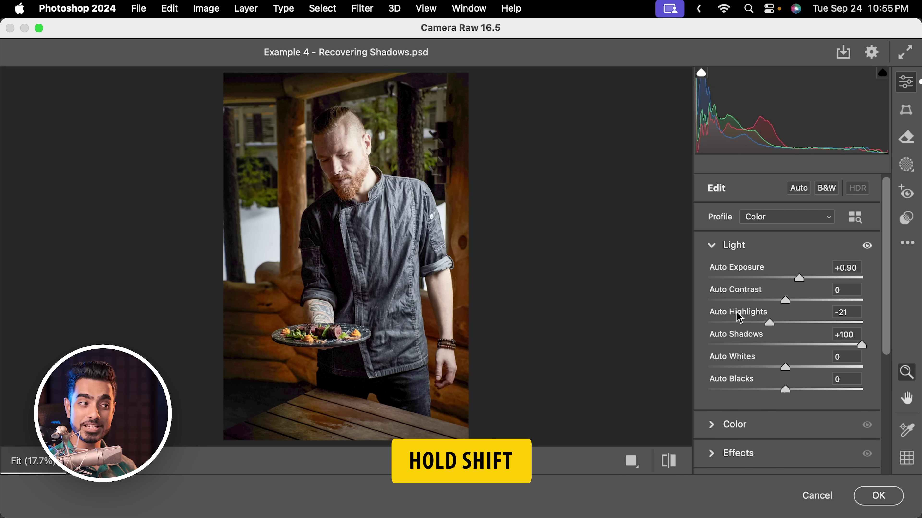
pyautogui.keyDown('shift'); pyautogui.doubleClick(734, 317); pyautogui.keyUp('shift')
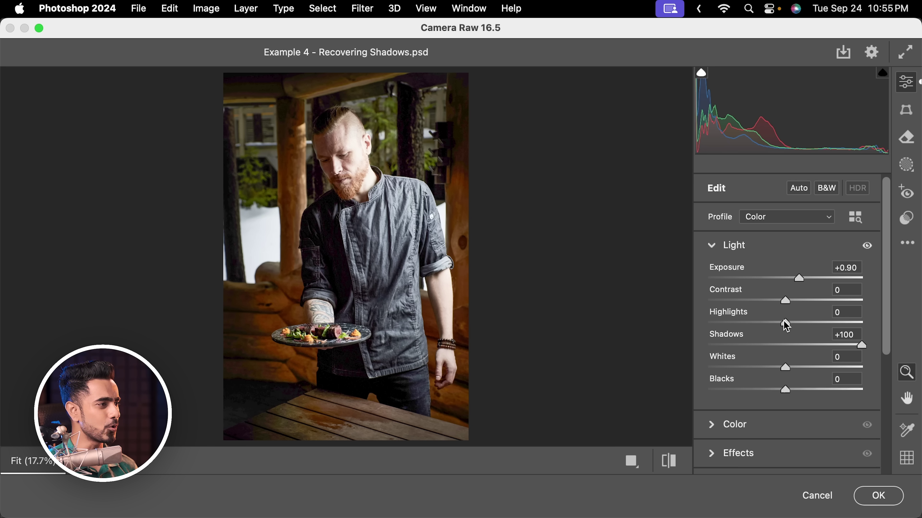
pyautogui.moveTo(786, 326); pyautogui.dragTo(770, 328)
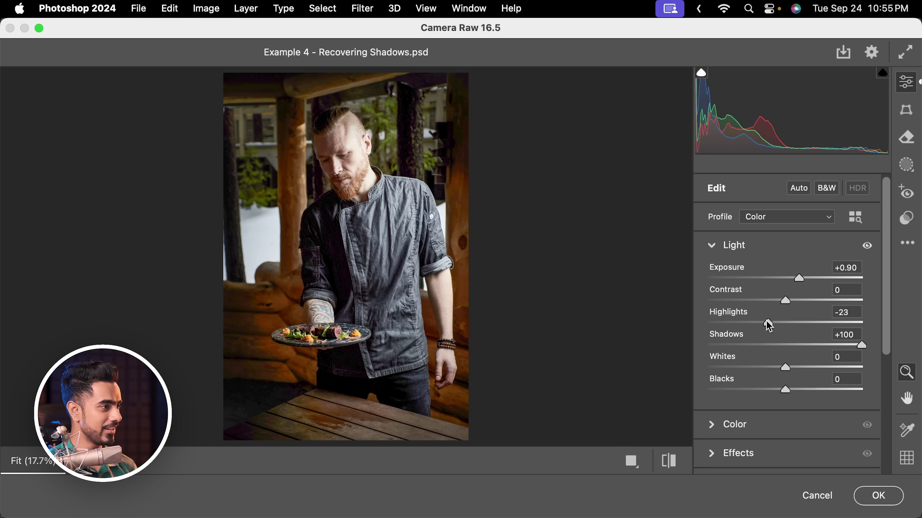
pyautogui.click(880, 496)
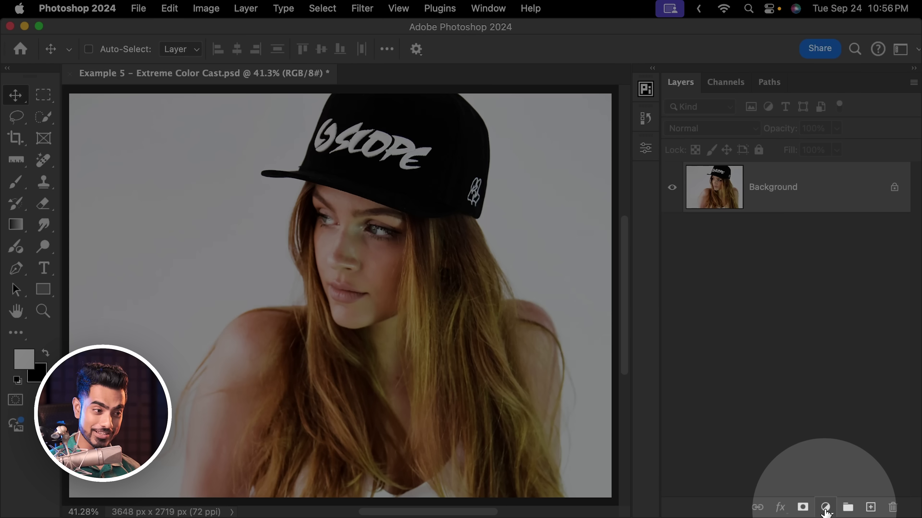
# - Add a Hue/Saturation layer targeting skin Yellows at Hue +180, Saturation +100
pyautogui.click(825, 507)
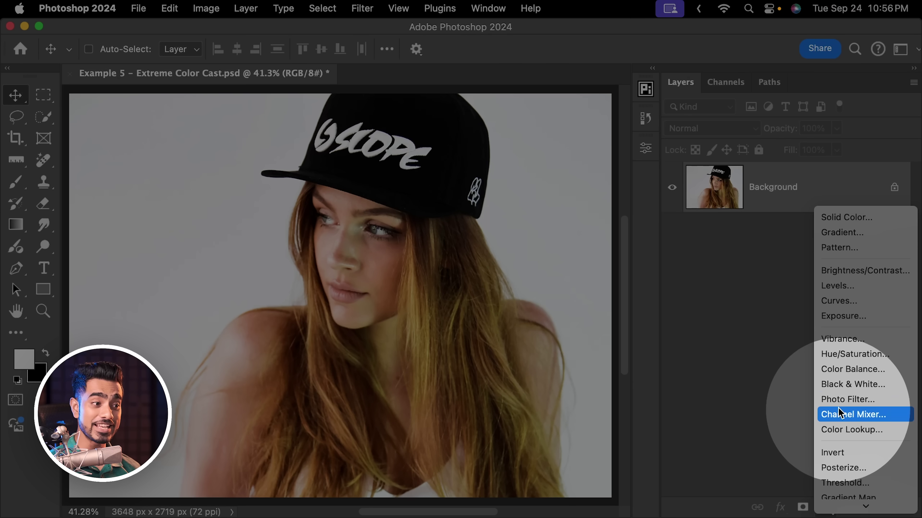
pyautogui.click(852, 355)
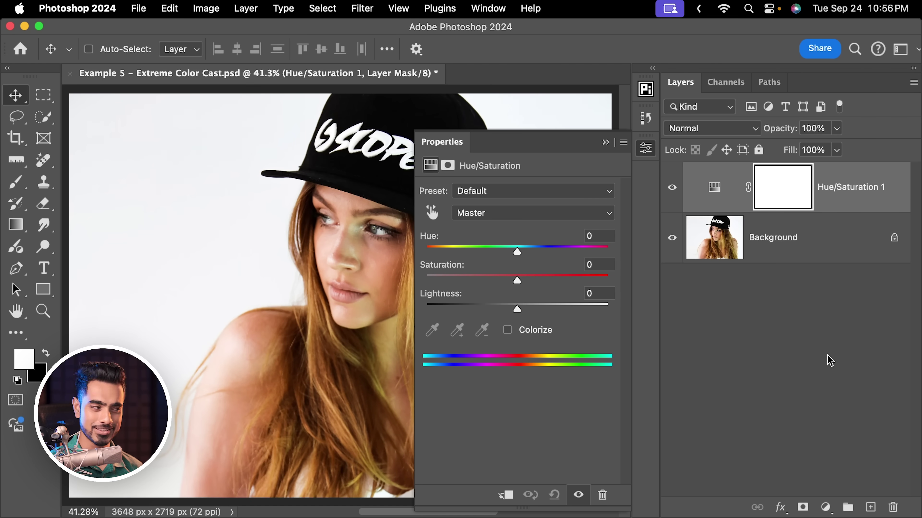
pyautogui.scroll(5, 344, 240)
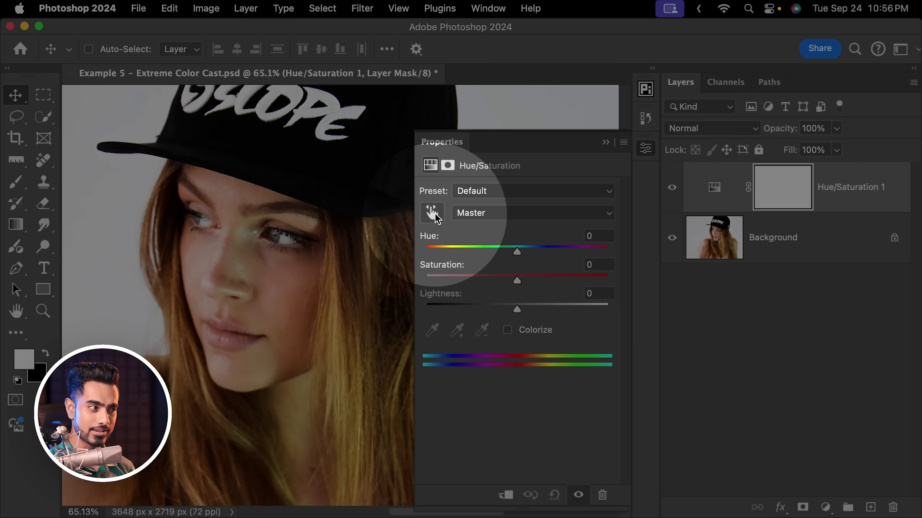
pyautogui.click(435, 215)
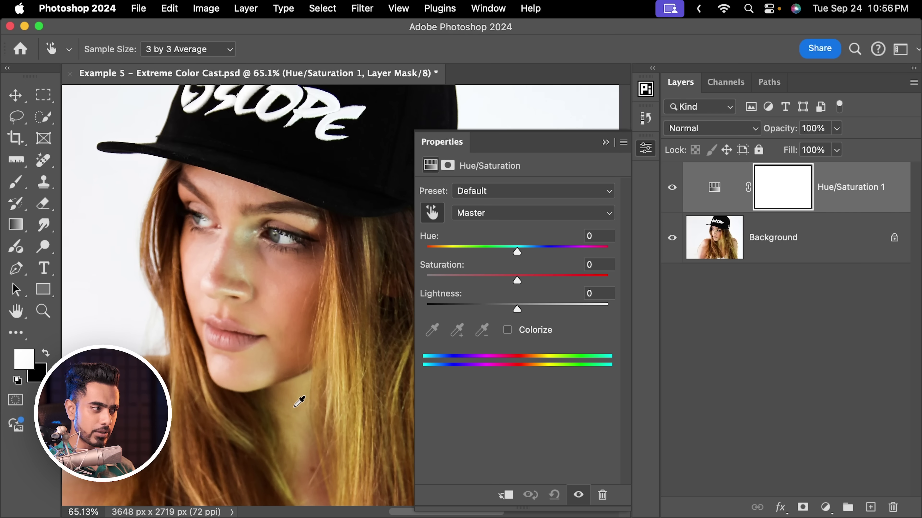
pyautogui.click(294, 406)
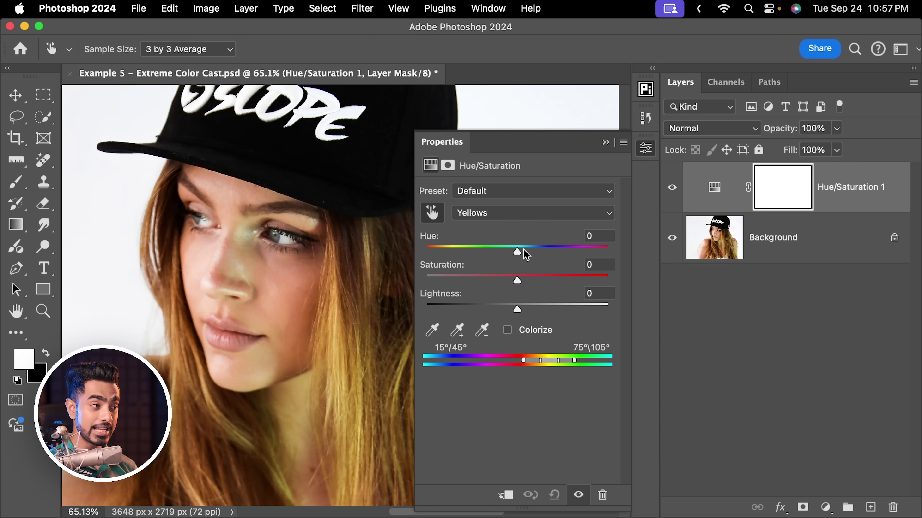
pyautogui.moveTo(525, 255); pyautogui.dragTo(613, 252)
pyautogui.moveTo(519, 280); pyautogui.dragTo(652, 272)
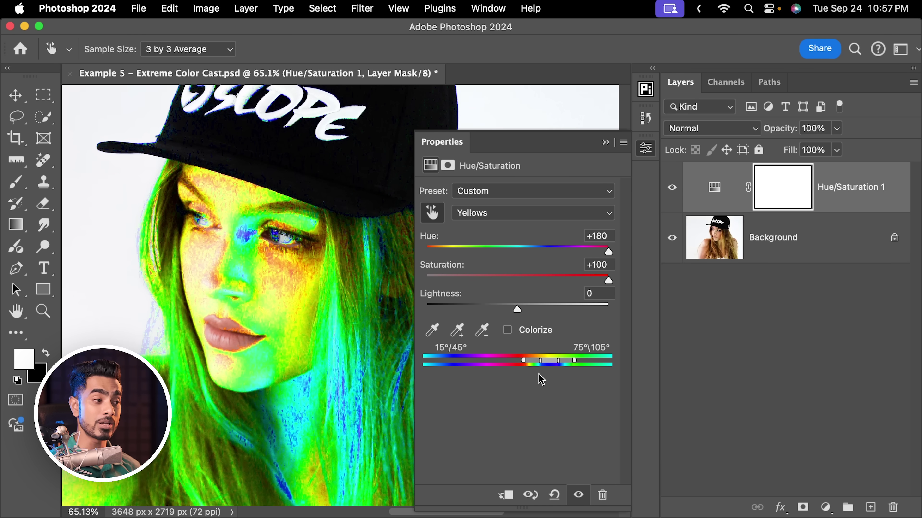
# - Fit the Yellows range to skin tones (26°/31°–47°\54°) and float a wider Properties panel
pyautogui.moveTo(528, 367); pyautogui.dragTo(567, 361)
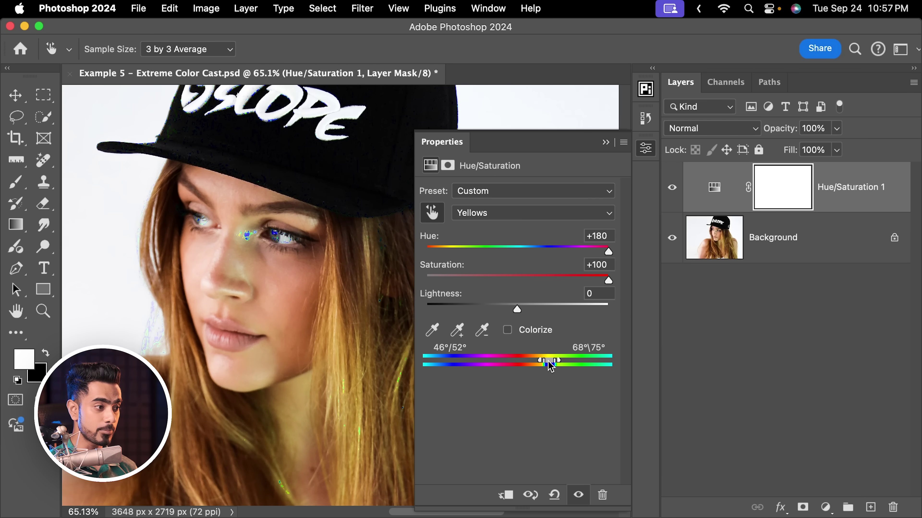
pyautogui.moveTo(549, 362)
pyautogui.mouseDown()
pyautogui.moveTo(522, 367)
pyautogui.moveTo(540, 372)
pyautogui.mouseUp()
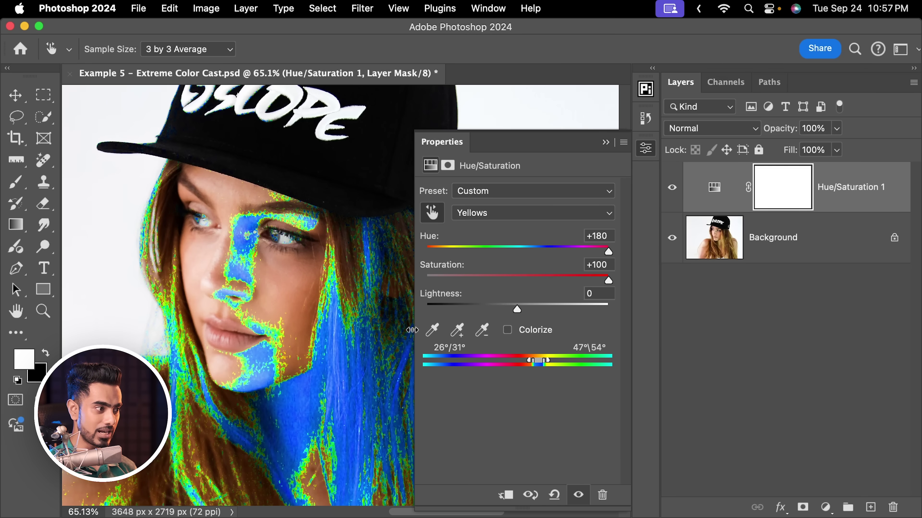
pyautogui.moveTo(412, 330); pyautogui.dragTo(227, 330)
pyautogui.moveTo(394, 147); pyautogui.dragTo(430, 96)
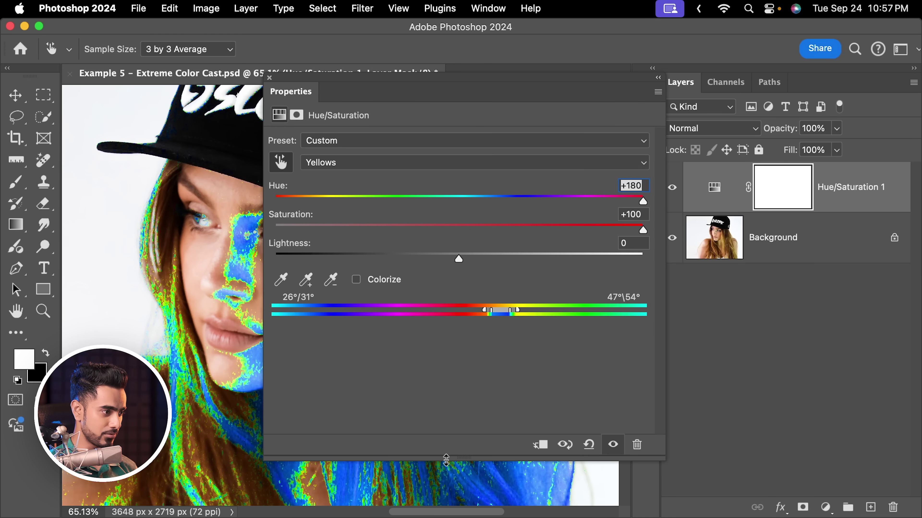
# - Move the resized Properties panel aside and widen Yellows to 19°/29°–98°\112°
pyautogui.moveTo(446, 460); pyautogui.dragTo(439, 351)
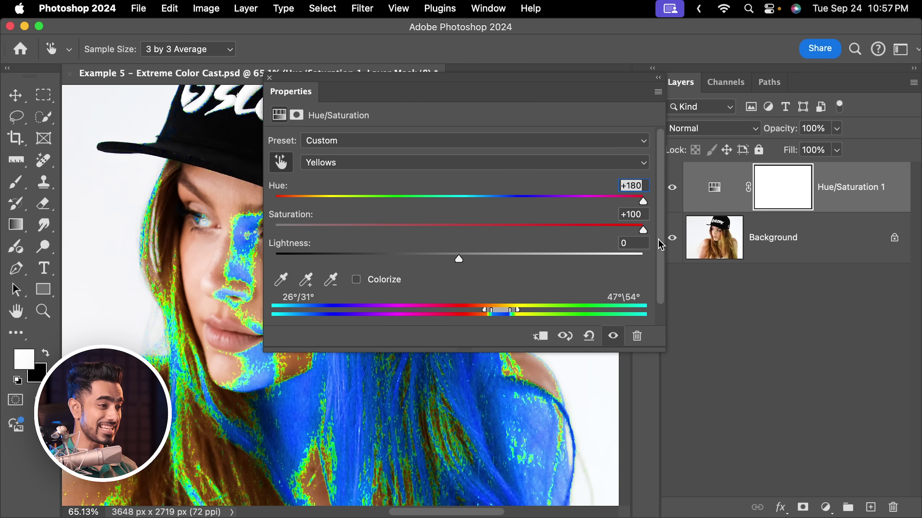
pyautogui.scroll(-2, 662, 246)
pyautogui.moveTo(498, 92); pyautogui.dragTo(717, 136)
pyautogui.moveTo(694, 335)
pyautogui.mouseDown()
pyautogui.moveTo(714, 333)
pyautogui.moveTo(692, 331)
pyautogui.mouseUp()
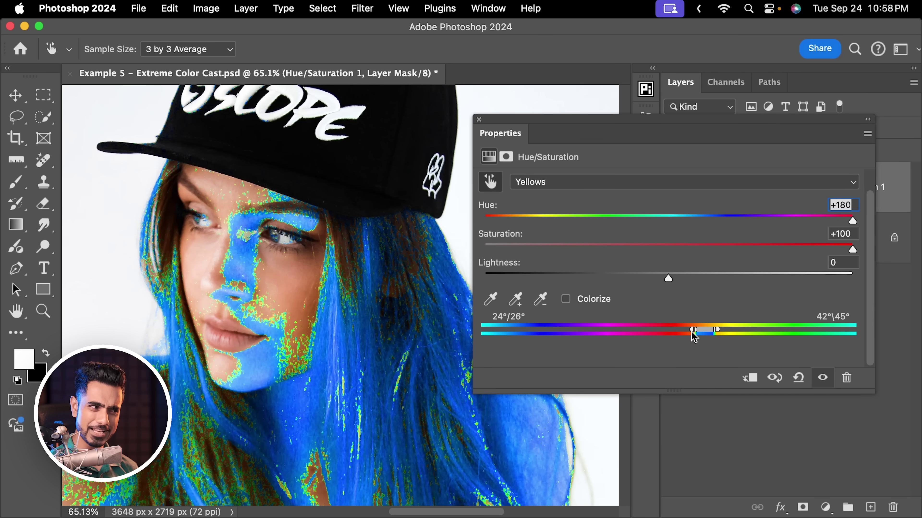
pyautogui.moveTo(691, 333); pyautogui.dragTo(695, 337)
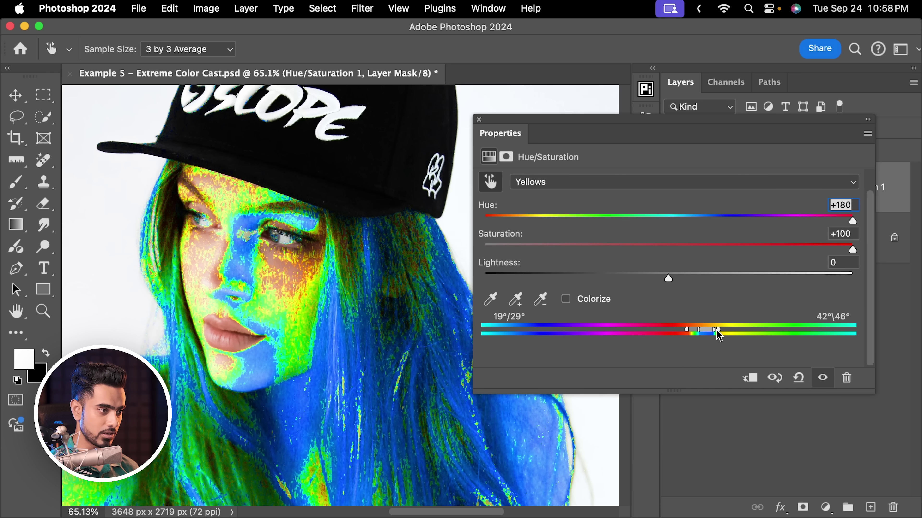
pyautogui.moveTo(718, 336); pyautogui.dragTo(780, 335)
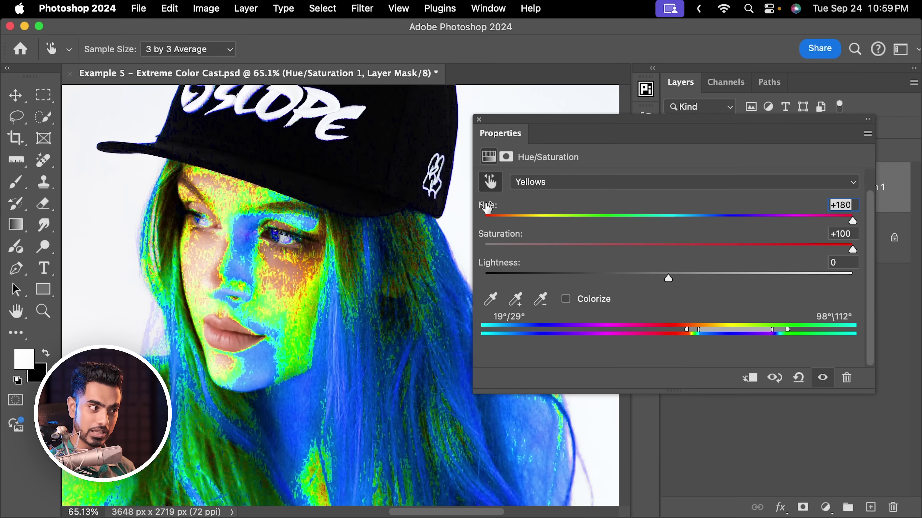
# - Reset Hue and Saturation to 0 and try a slight yellow hue shift
pyautogui.doubleClick(487, 206)
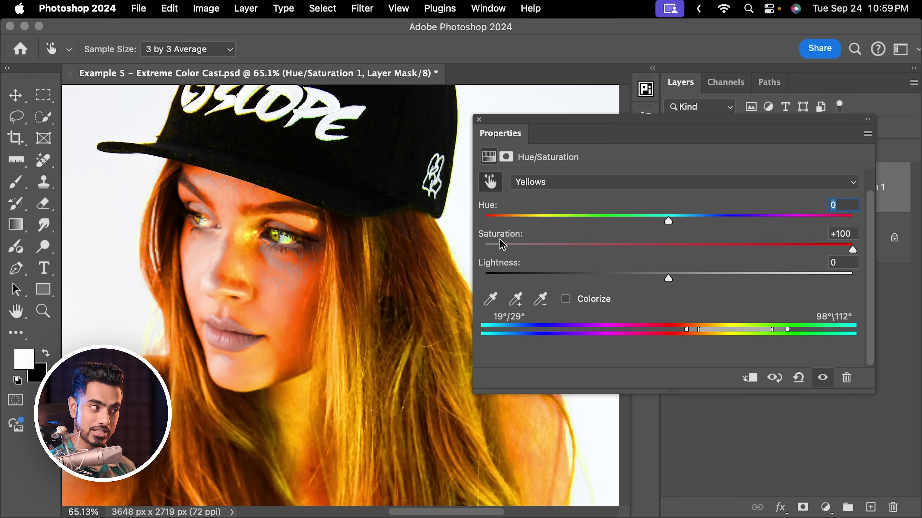
pyautogui.doubleClick(499, 238)
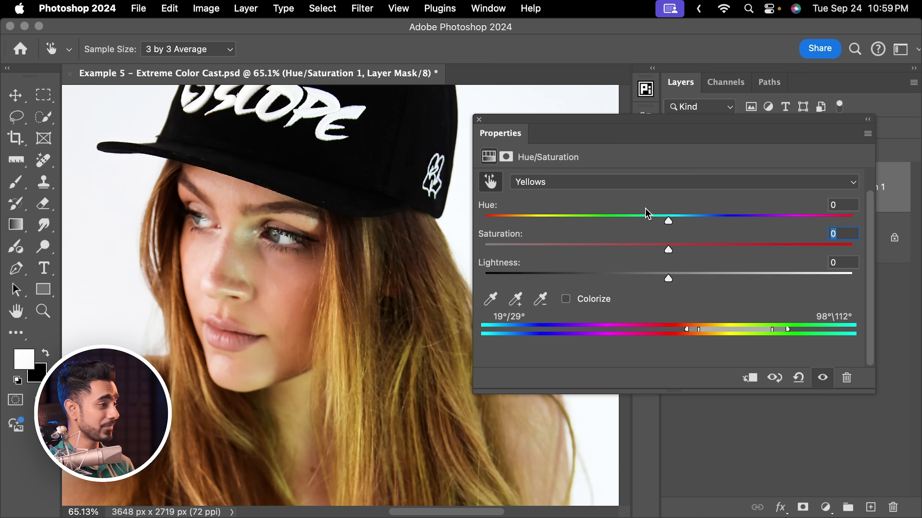
pyautogui.moveTo(671, 225); pyautogui.dragTo(659, 256)
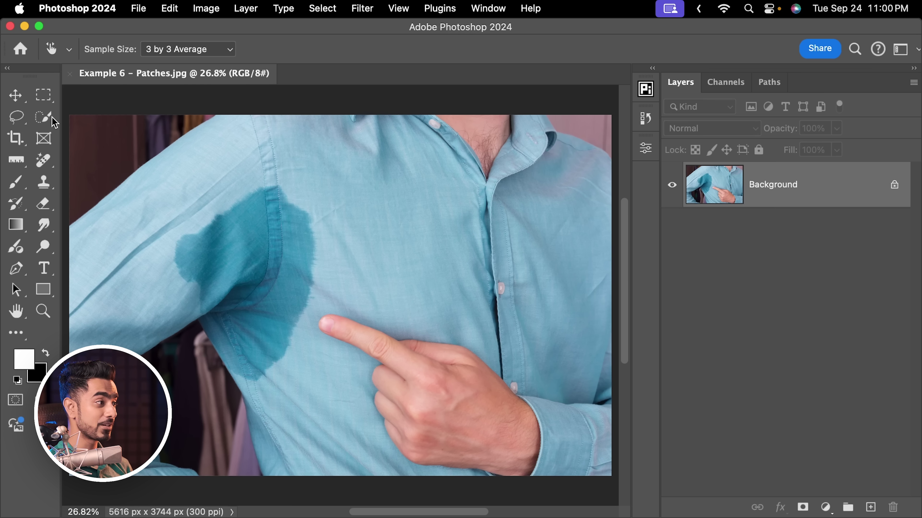
# - Quick-select the underarm sweat patch and add a Hue/Saturation adjustment layer masked to it
pyautogui.click(43, 116)
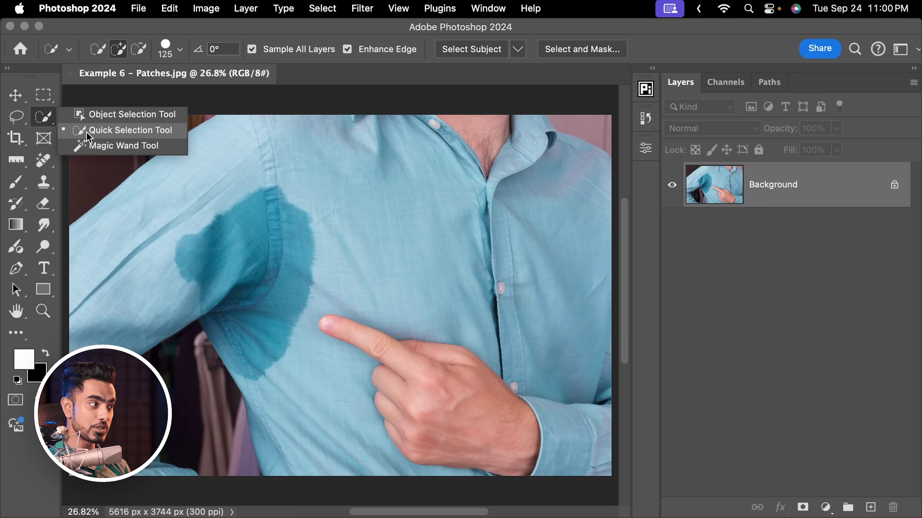
pyautogui.click(88, 131)
pyautogui.moveTo(220, 266)
pyautogui.mouseDown()
pyautogui.moveTo(267, 225)
pyautogui.moveTo(284, 257)
pyautogui.moveTo(266, 313)
pyautogui.moveTo(243, 320)
pyautogui.mouseUp()
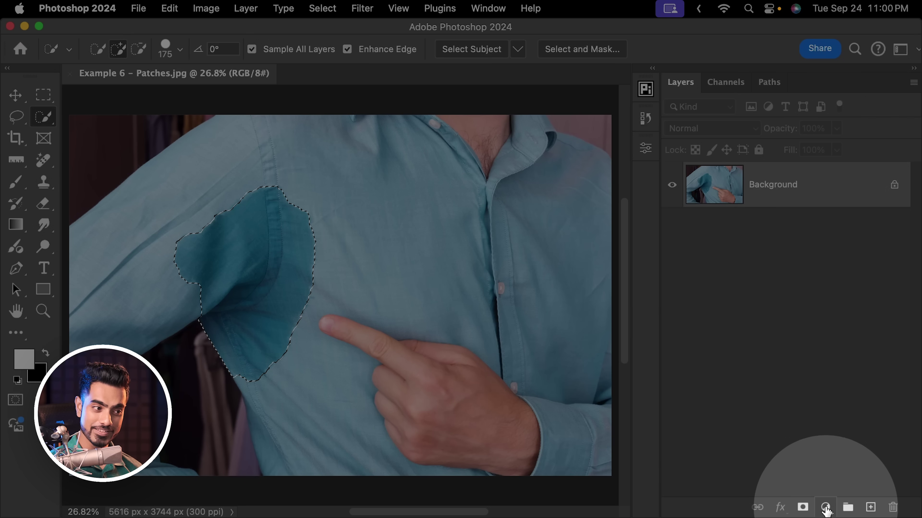
pyautogui.click(826, 511)
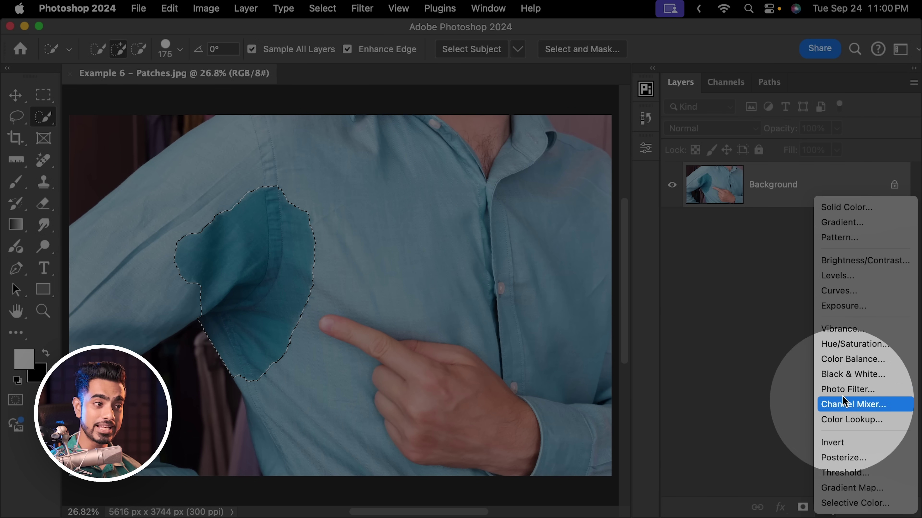
pyautogui.click(846, 351)
# - Sample the patch to target Cyans and exaggerate it with Hue +180 and Saturation +100
pyautogui.moveTo(250, 142); pyautogui.dragTo(435, 143)
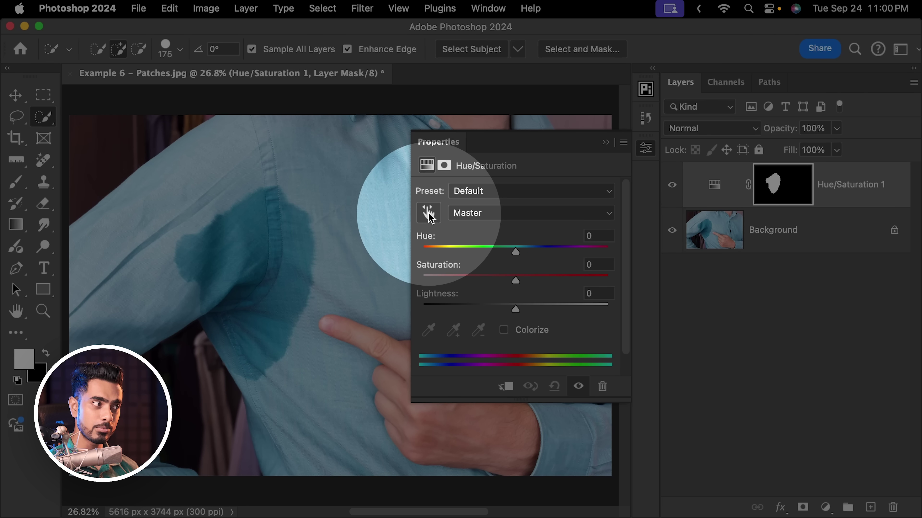
pyautogui.click(432, 215)
pyautogui.click(254, 238)
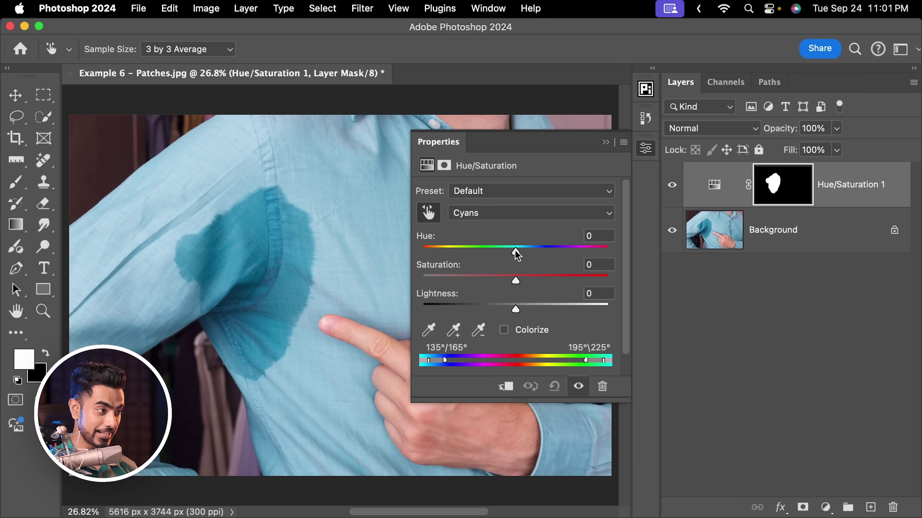
pyautogui.moveTo(515, 251); pyautogui.dragTo(628, 249)
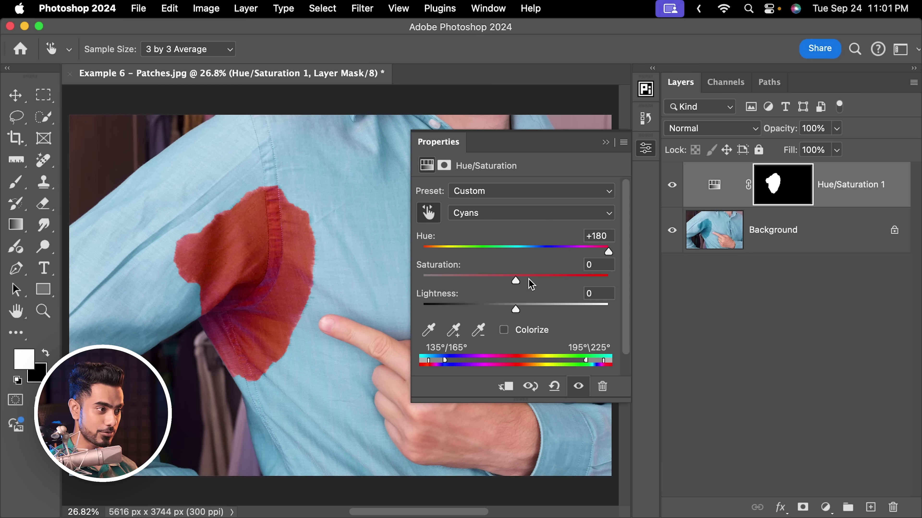
pyautogui.moveTo(523, 282); pyautogui.dragTo(624, 280)
# - Shift and widen the Cyans range to 113°/144°–227°\257° so it covers the patch
pyautogui.moveTo(254, 305); pyautogui.dragTo(307, 296)
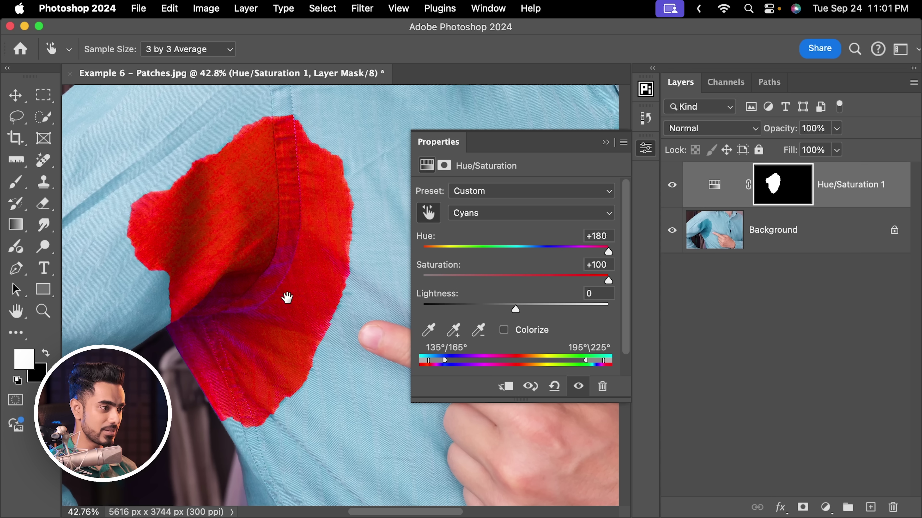
pyautogui.moveTo(525, 398); pyautogui.dragTo(529, 456)
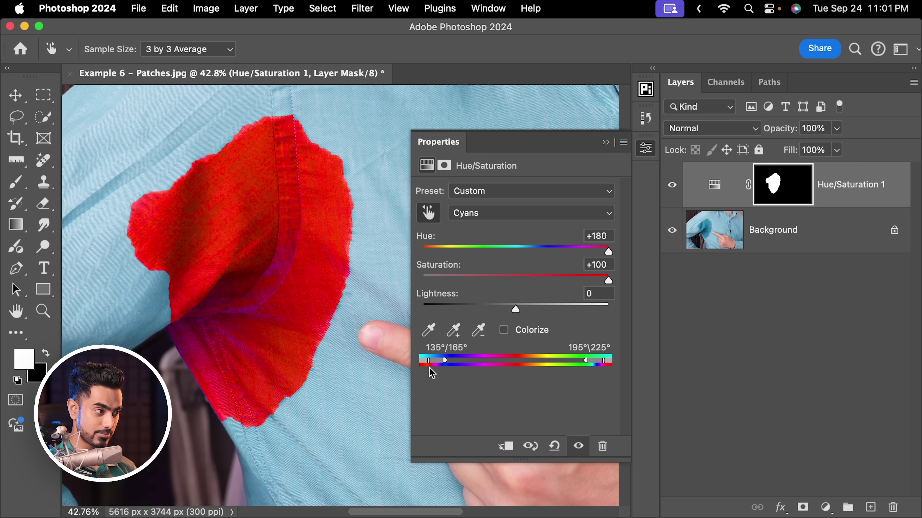
pyautogui.moveTo(438, 365); pyautogui.dragTo(502, 369)
pyautogui.moveTo(597, 365); pyautogui.dragTo(589, 367)
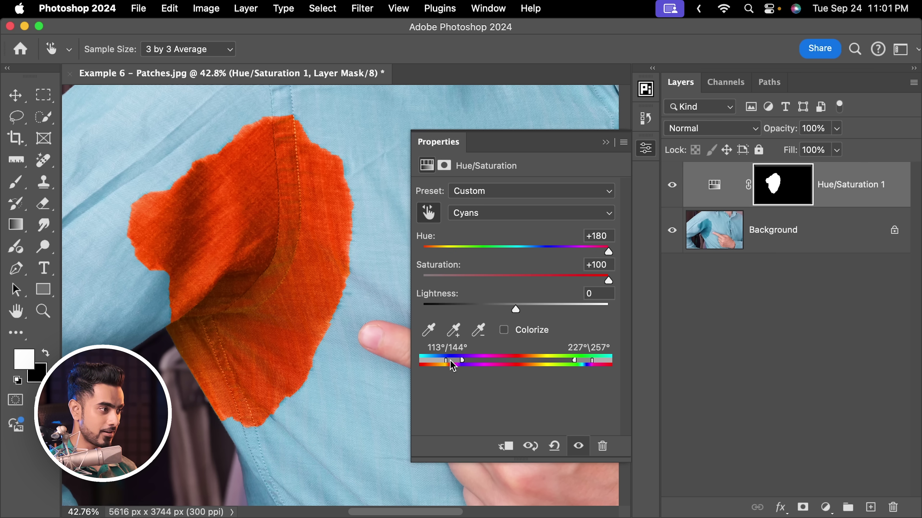
# - Reset the Cyans Hue and Saturation values back to 0
pyautogui.scroll(-4, 280, 247)
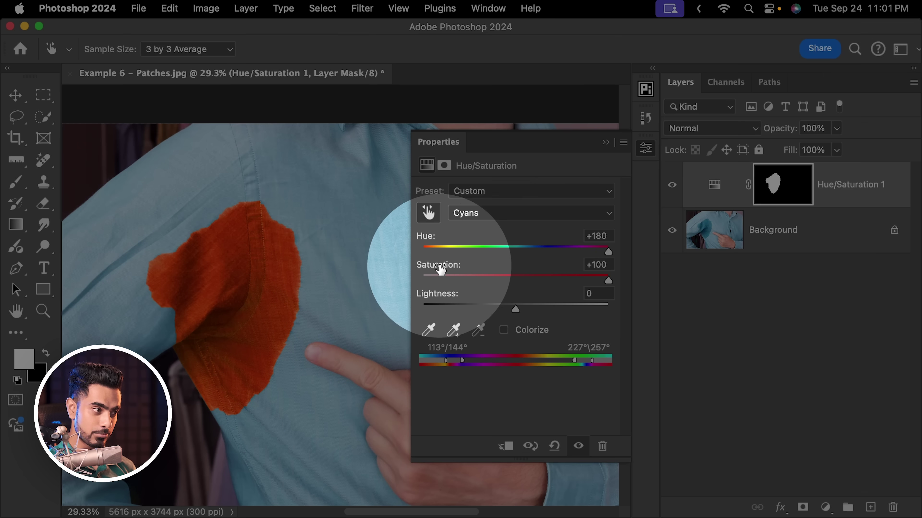
pyautogui.click(440, 271)
pyautogui.write('0')
pyautogui.click(426, 236)
pyautogui.write('0')
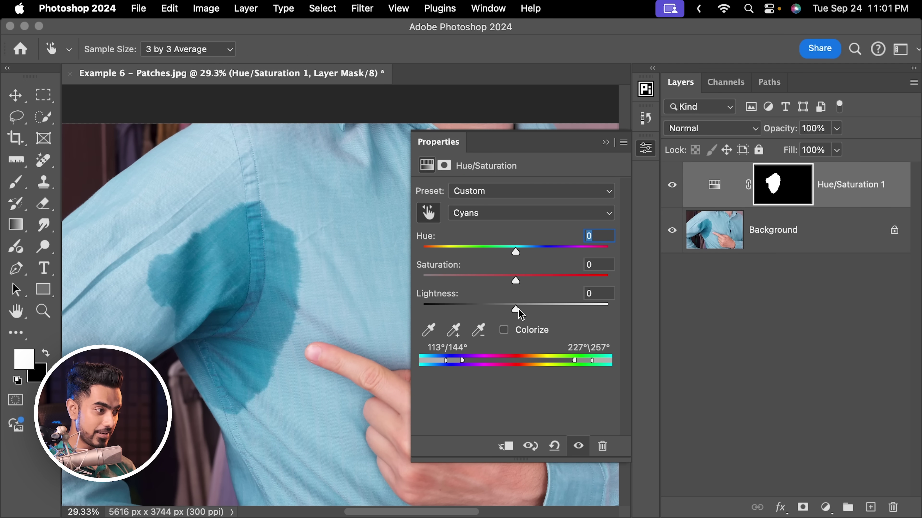
# - Set the Cyans Lightness to +92, Saturation to +85 and Hue to +3
pyautogui.moveTo(516, 310); pyautogui.dragTo(582, 310)
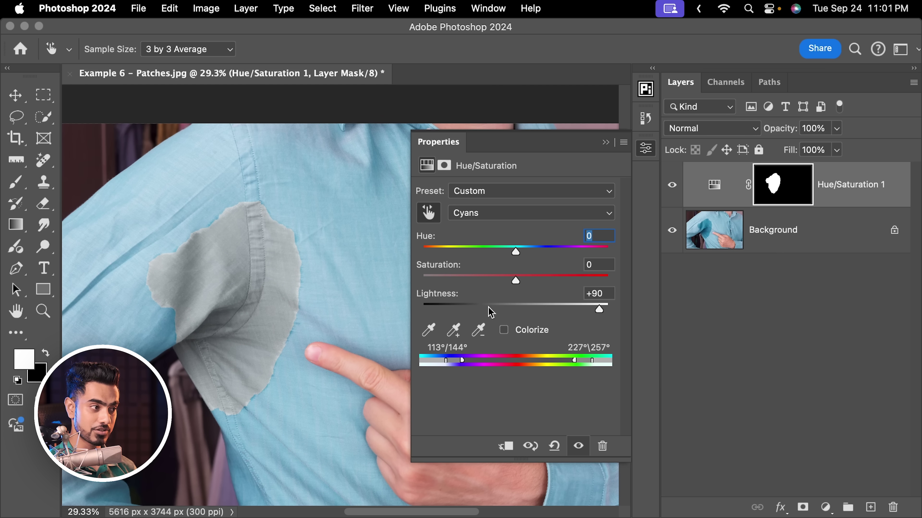
pyautogui.moveTo(521, 282); pyautogui.dragTo(539, 279)
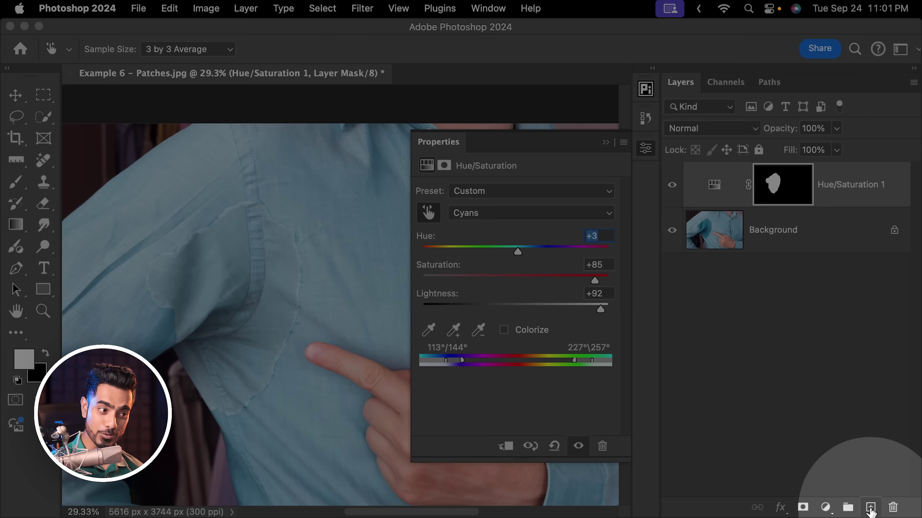
# - On a new empty layer, use the Remove tool to erase the patch's leftover edge line
pyautogui.click(870, 507)
pyautogui.press('w')
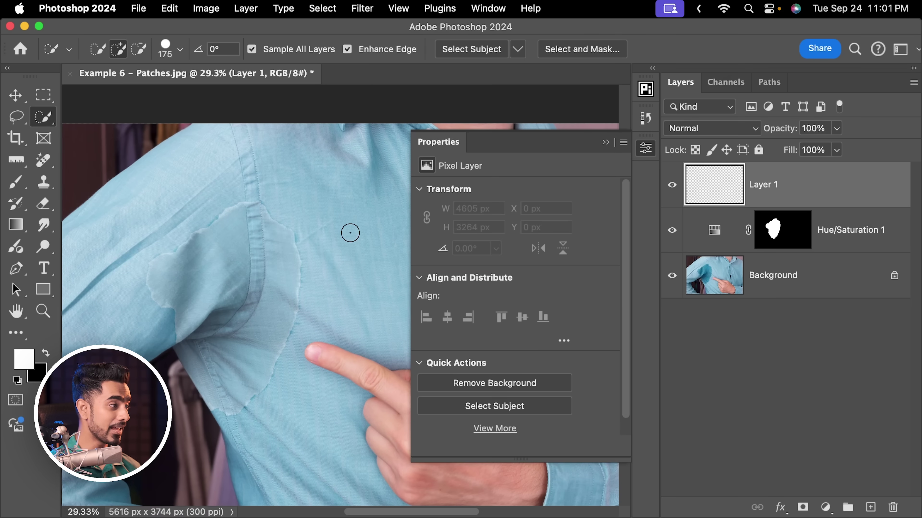
pyautogui.click(41, 161)
pyautogui.rightClick(41, 161)
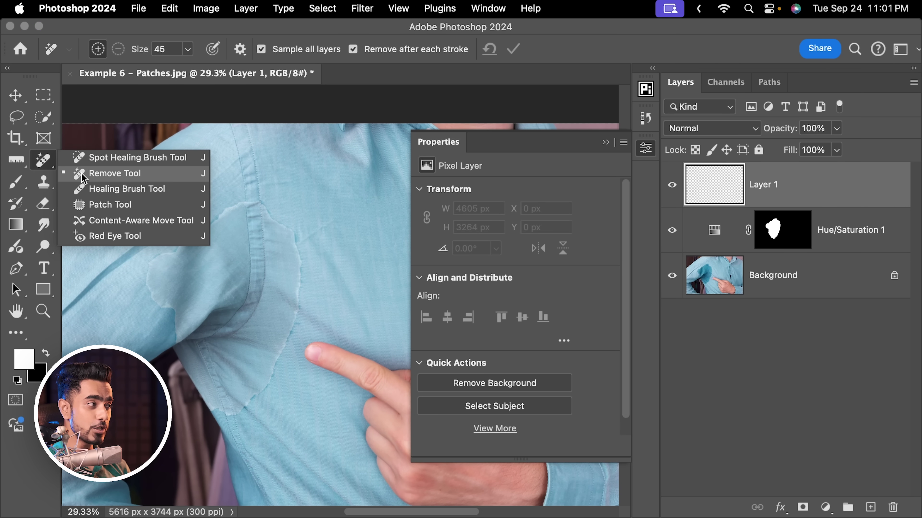
pyautogui.click(109, 173)
pyautogui.scroll(5, 200, 217)
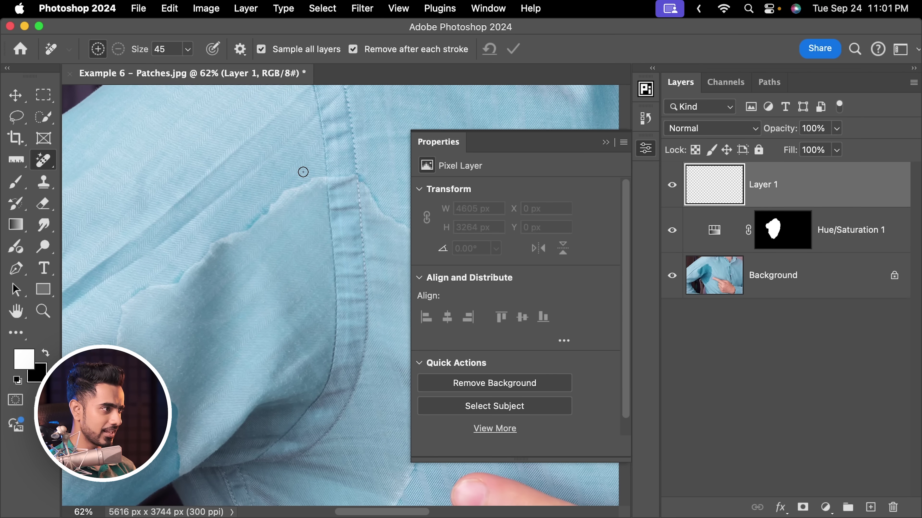
pyautogui.moveTo(303, 171); pyautogui.dragTo(130, 295)
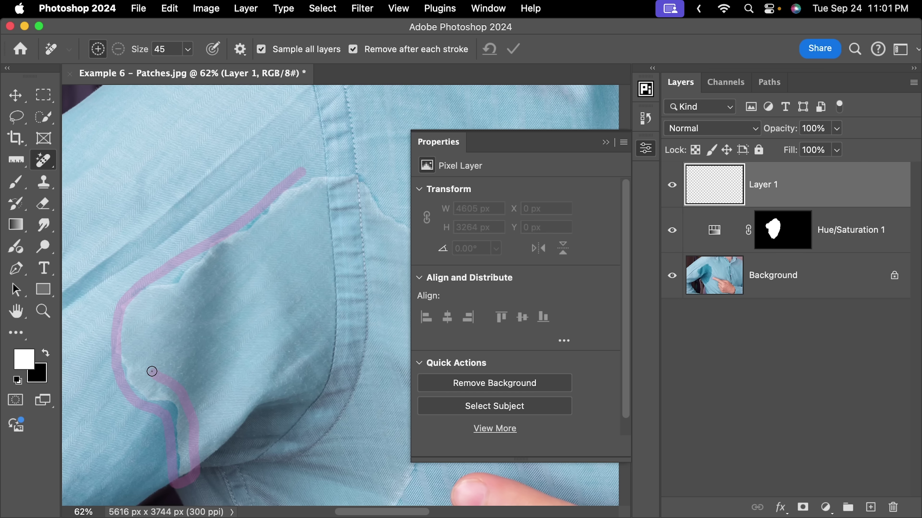
pyautogui.moveTo(198, 299)
pyautogui.mouseDown()
pyautogui.moveTo(222, 261)
pyautogui.moveTo(260, 237)
pyautogui.mouseUp()
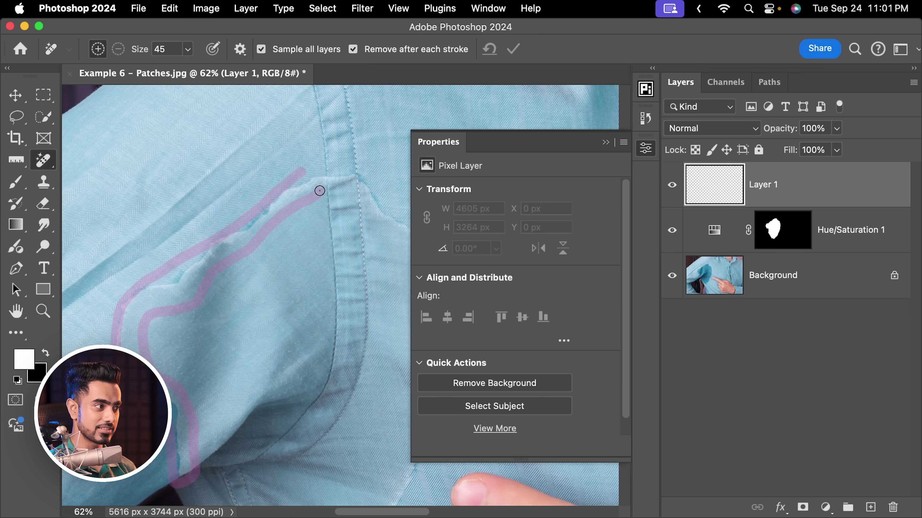
pyautogui.moveTo(298, 175); pyautogui.dragTo(299, 174)
# - Remove the remaining remnants on the sleeve, near the armpit and along the lower edge
pyautogui.scroll(-5, 236, 251)
pyautogui.scroll(1, 217, 244)
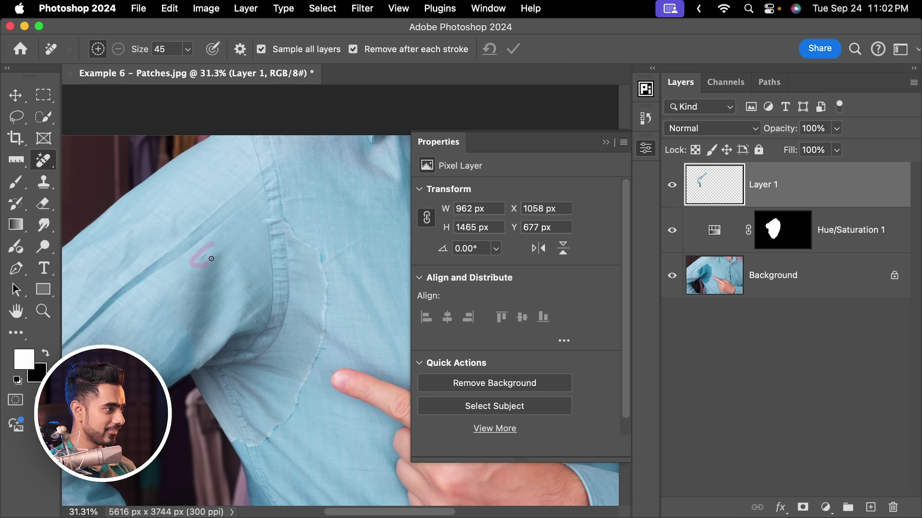
pyautogui.moveTo(214, 253); pyautogui.dragTo(214, 255)
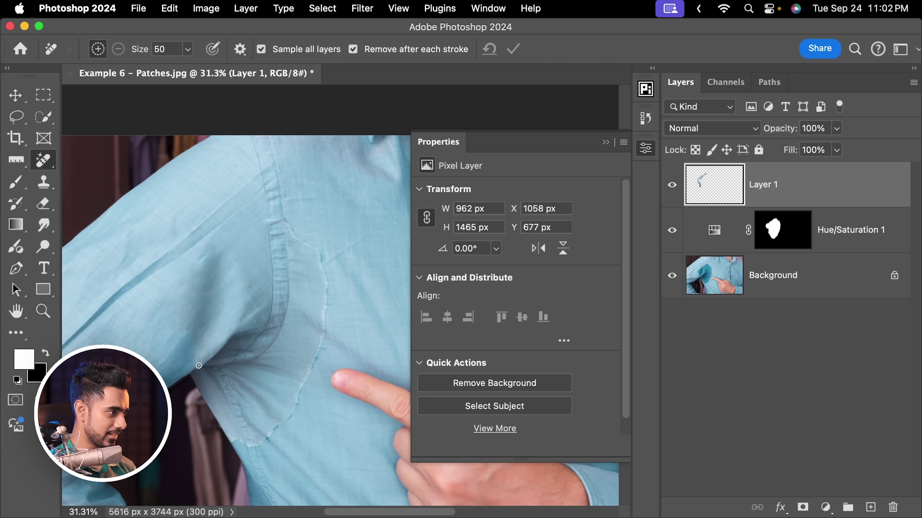
pyautogui.moveTo(198, 369); pyautogui.dragTo(200, 367)
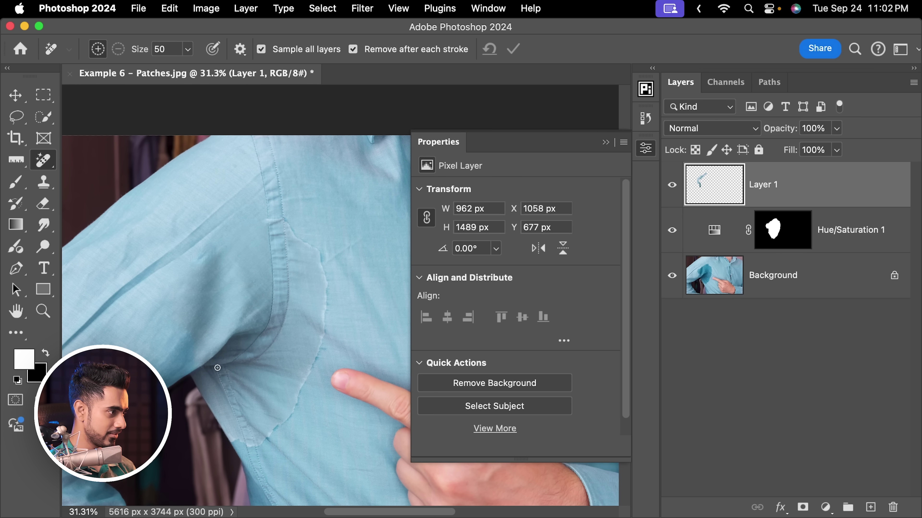
pyautogui.press(']')
pyautogui.hscroll(3, 304, 266)
pyautogui.moveTo(232, 225)
pyautogui.mouseDown()
pyautogui.moveTo(271, 266)
pyautogui.moveTo(271, 365)
pyautogui.moveTo(218, 441)
pyautogui.moveTo(243, 459)
pyautogui.moveTo(293, 363)
pyautogui.moveTo(286, 250)
pyautogui.mouseUp()
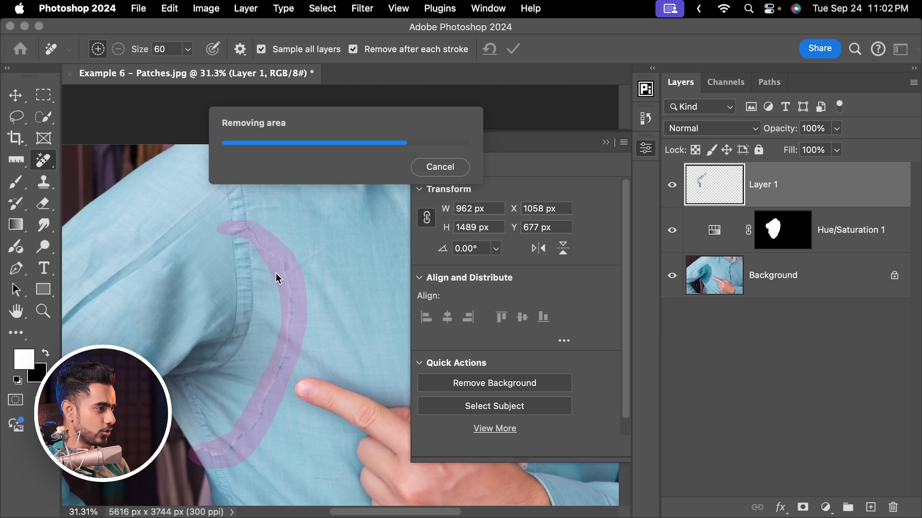
pyautogui.scroll(-3, 294, 284)
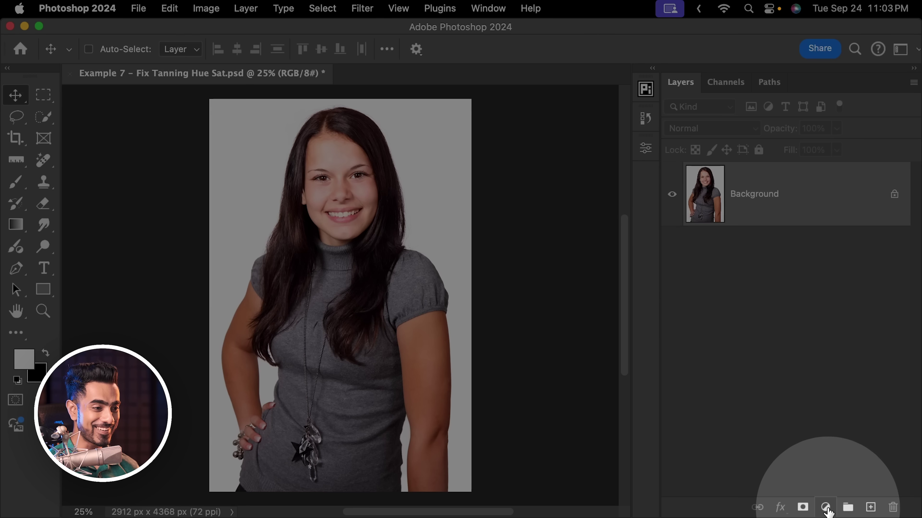
# - Add a Hue/Saturation adjustment targeting Reds sampled from the arm, at Hue +180 and Saturation +100
pyautogui.click(825, 507)
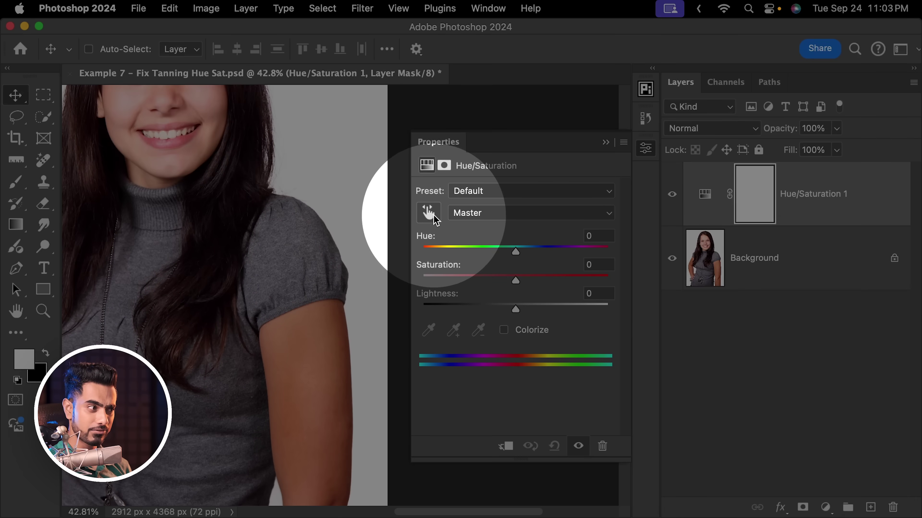
pyautogui.click(434, 213)
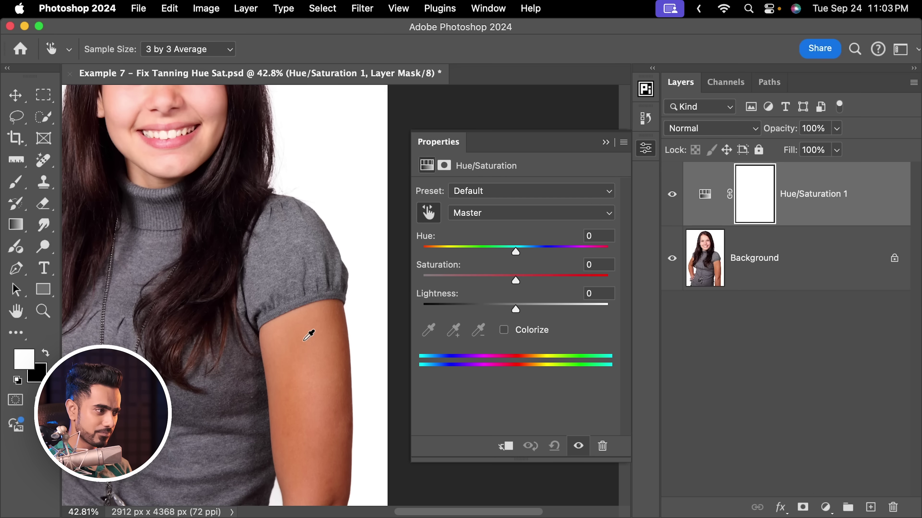
pyautogui.click(303, 357)
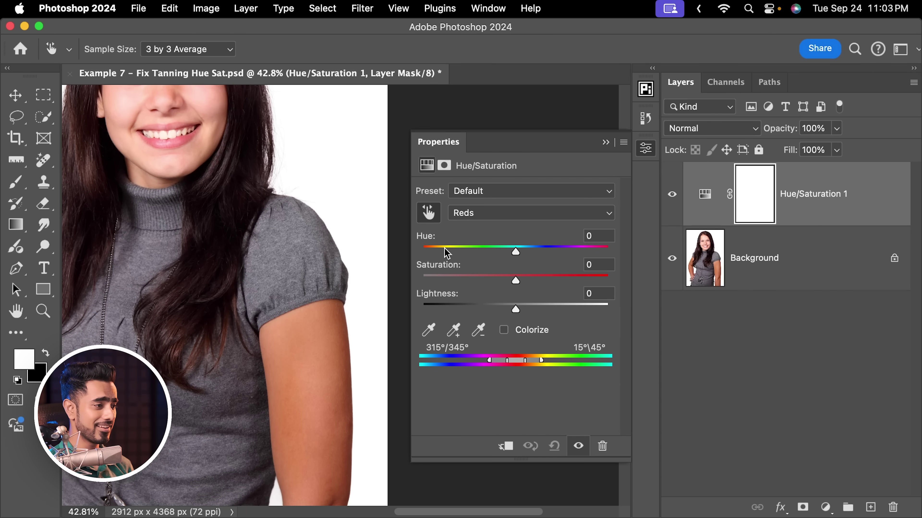
pyautogui.moveTo(521, 254); pyautogui.dragTo(608, 251)
pyautogui.moveTo(516, 281); pyautogui.dragTo(608, 280)
# - Tune the Reds range sliders to 308°/332°–63°\93° to cover the tanned skin
pyautogui.scroll(-2, 318, 309)
pyautogui.scroll(-2, 317, 309)
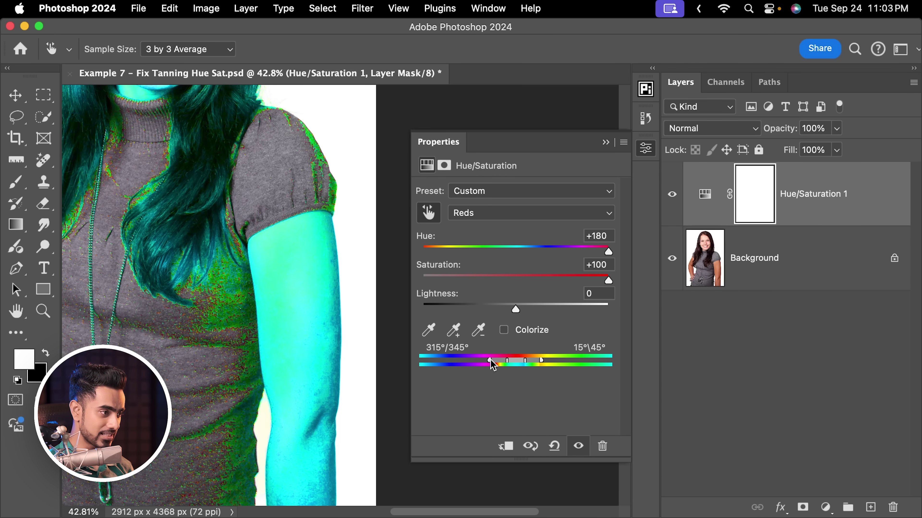
pyautogui.moveTo(492, 361); pyautogui.dragTo(554, 366)
pyautogui.scroll(-3, 333, 282)
pyautogui.scroll(2, 270, 305)
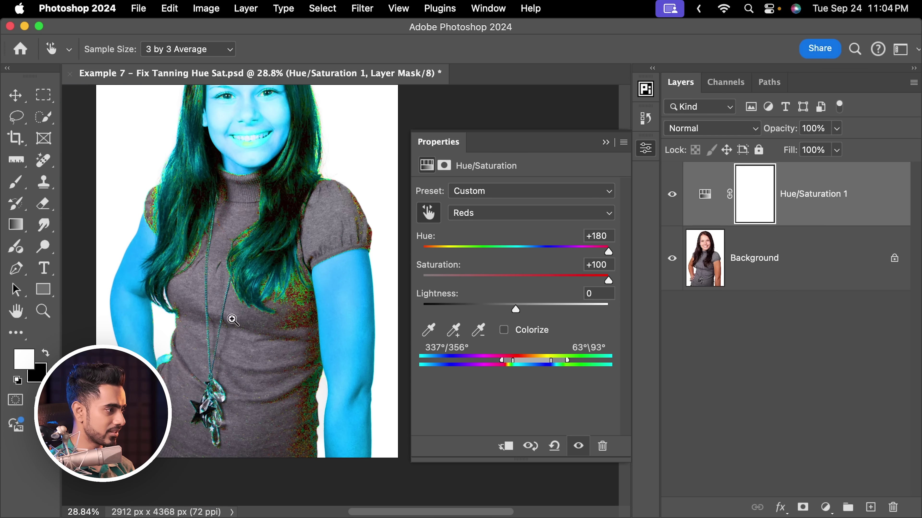
pyautogui.scroll(1, 236, 320)
pyautogui.scroll(5, 173, 387)
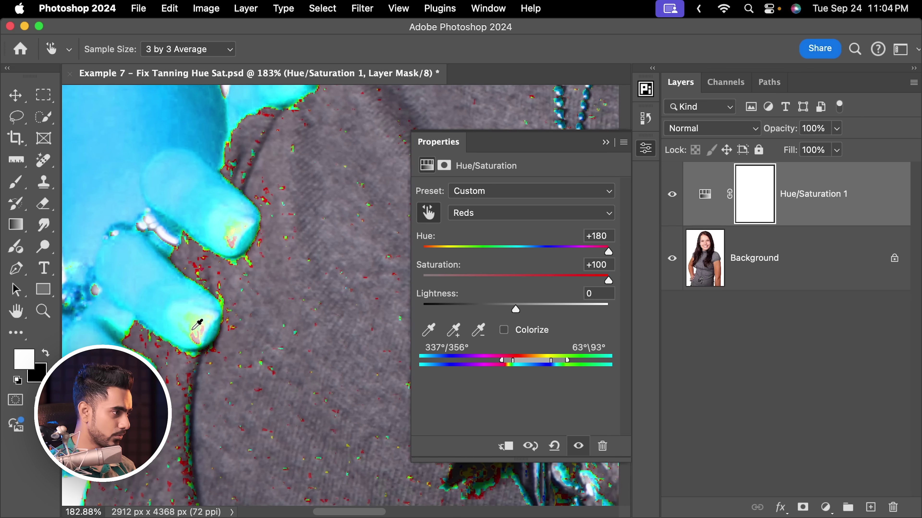
pyautogui.moveTo(510, 366); pyautogui.dragTo(496, 366)
pyautogui.scroll(-6, 287, 272)
pyautogui.scroll(-2, 286, 307)
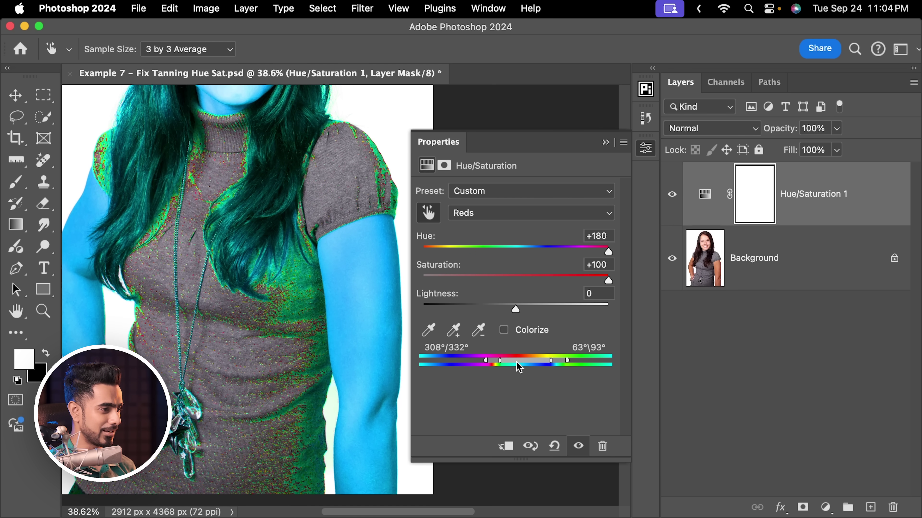
pyautogui.scroll(-1, 294, 264)
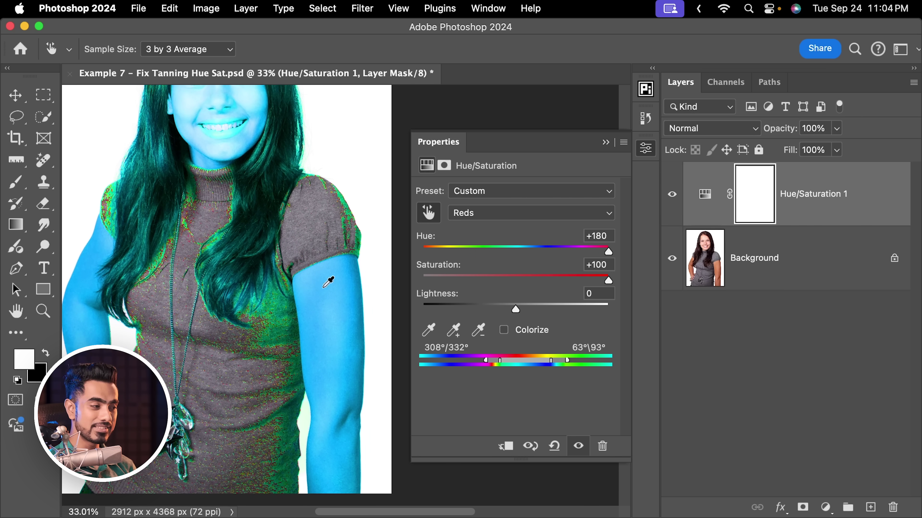
# - Reset the Reds Hue and Saturation values to 0
pyautogui.click(427, 238)
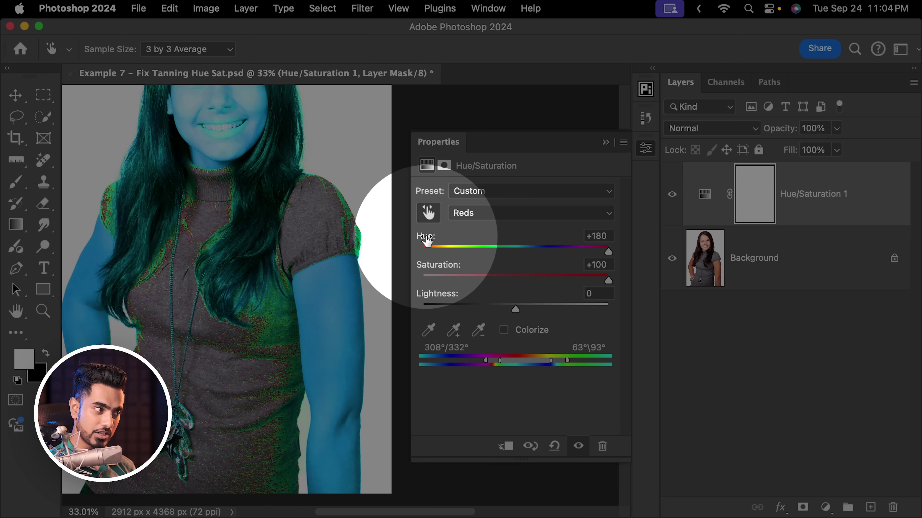
pyautogui.write('0')
pyautogui.press('Return')
pyautogui.click(432, 267)
pyautogui.write('0')
pyautogui.press('Return')
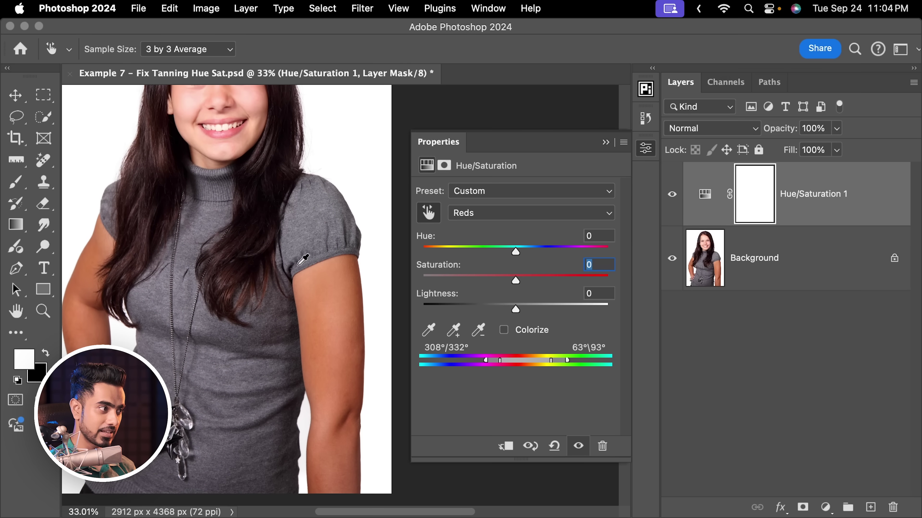
# - Lighten the red skin tones with Lightness +75 and Saturation +70
pyautogui.scroll(-2, 301, 276)
pyautogui.scroll(1, 285, 283)
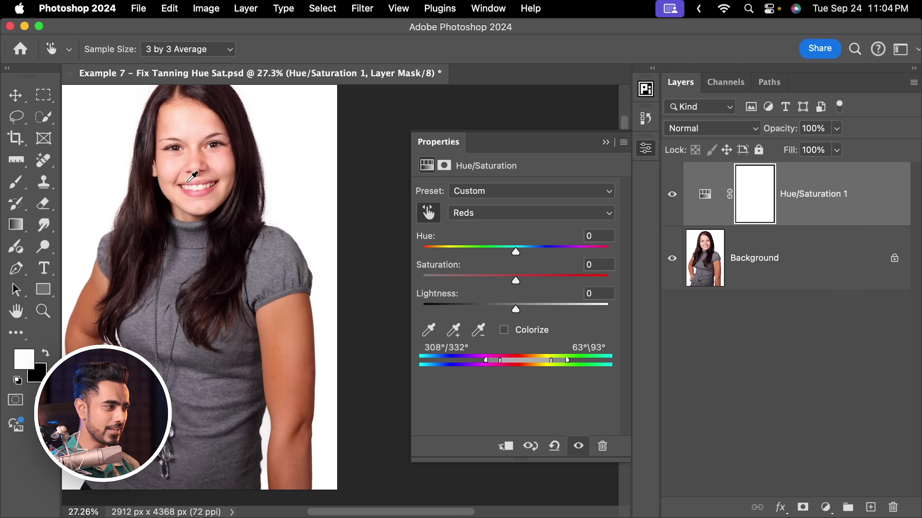
pyautogui.moveTo(518, 312); pyautogui.dragTo(588, 305)
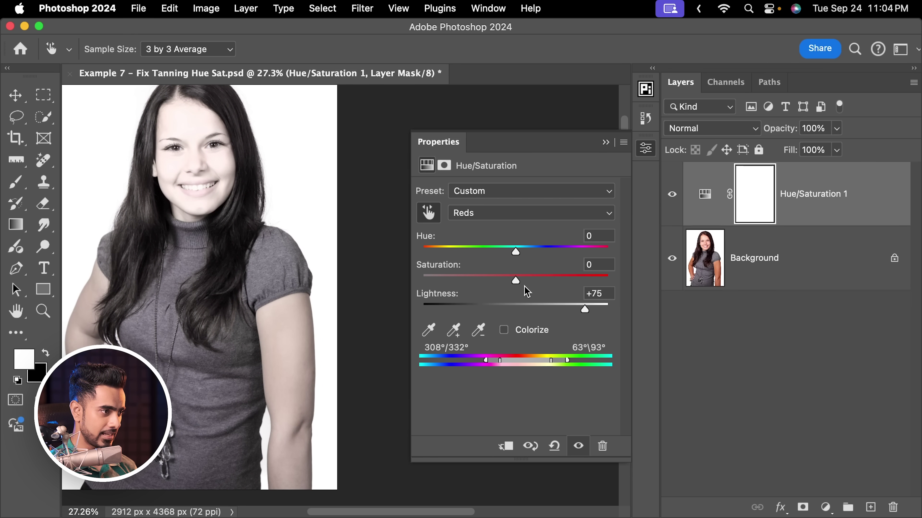
pyautogui.moveTo(516, 280); pyautogui.dragTo(552, 278)
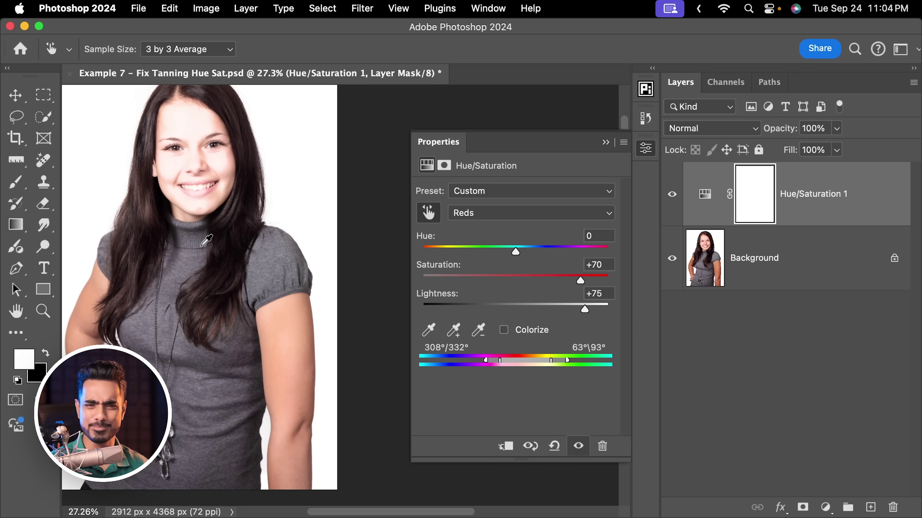
# - Invert the adjustment's mask to black, then paint white with a 600 brush over both arms
pyautogui.click(756, 195)
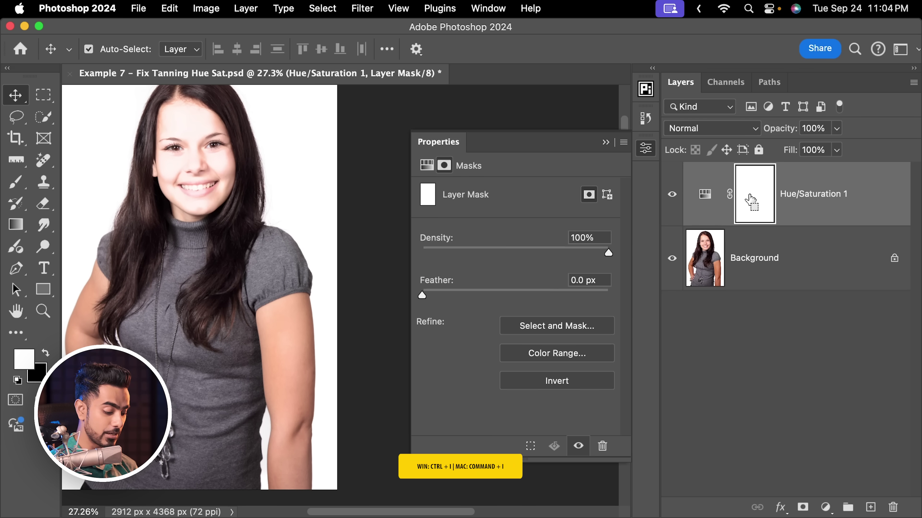
pyautogui.press('super+i')
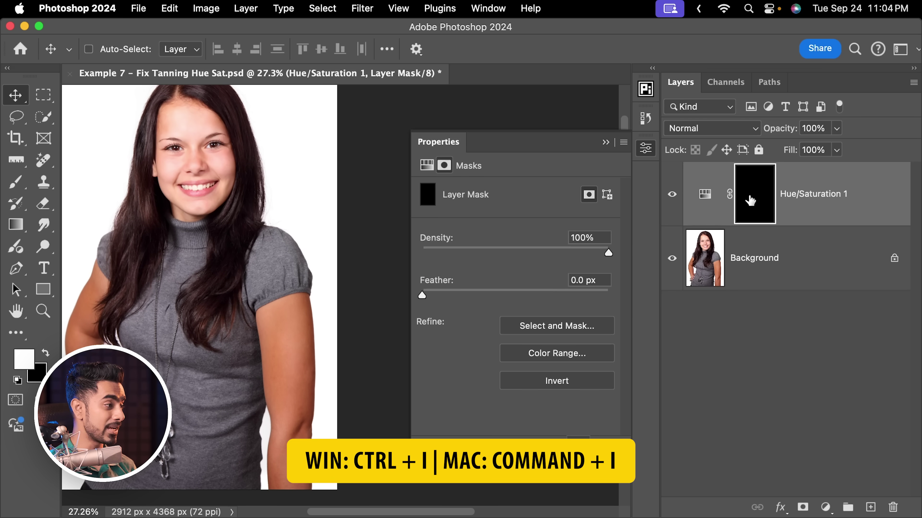
pyautogui.click(15, 181)
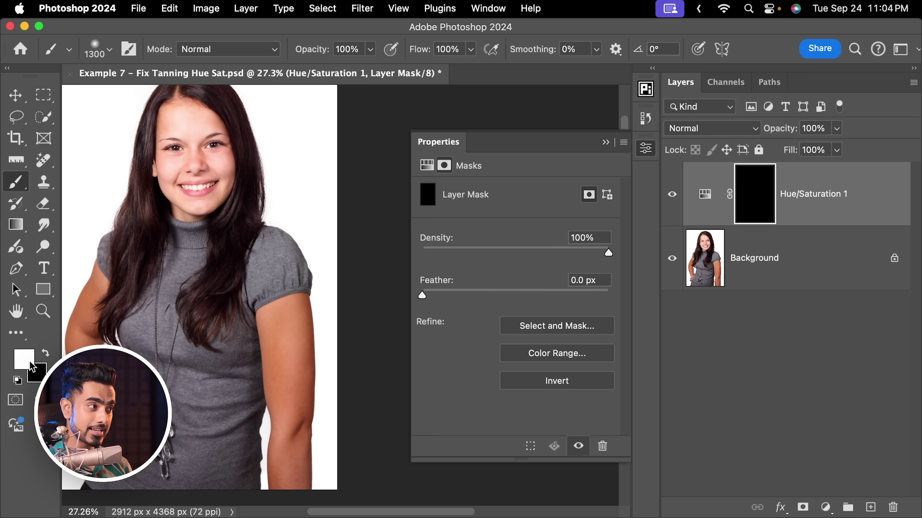
pyautogui.press('[')
pyautogui.press('[')
pyautogui.press('[')
pyautogui.press('[')
pyautogui.press('[')
pyautogui.press('[')
pyautogui.press('[')
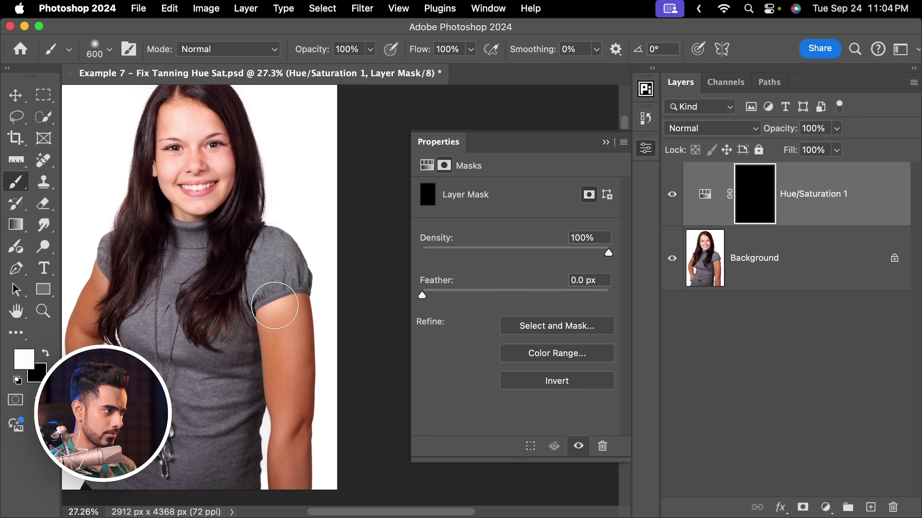
pyautogui.moveTo(276, 318)
pyautogui.mouseDown()
pyautogui.moveTo(300, 441)
pyautogui.moveTo(292, 468)
pyautogui.moveTo(304, 483)
pyautogui.moveTo(298, 422)
pyautogui.mouseUp()
pyautogui.hscroll(-3, 247, 314)
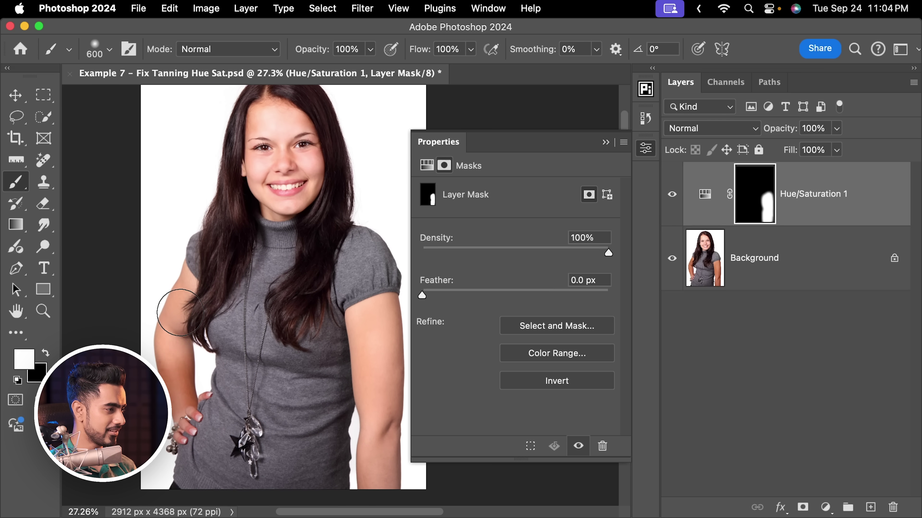
pyautogui.moveTo(169, 343)
pyautogui.mouseDown()
pyautogui.moveTo(179, 354)
pyautogui.moveTo(189, 434)
pyautogui.moveTo(192, 391)
pyautogui.mouseUp()
pyautogui.scroll(-2, 192, 392)
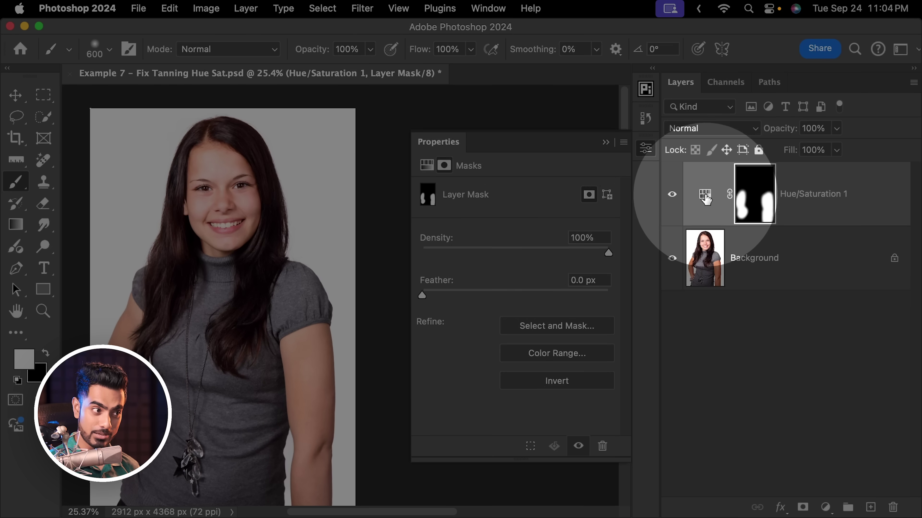
# - Reopen the Hue/Saturation settings on the Reds range and nudge Saturation to +72
pyautogui.click(710, 201)
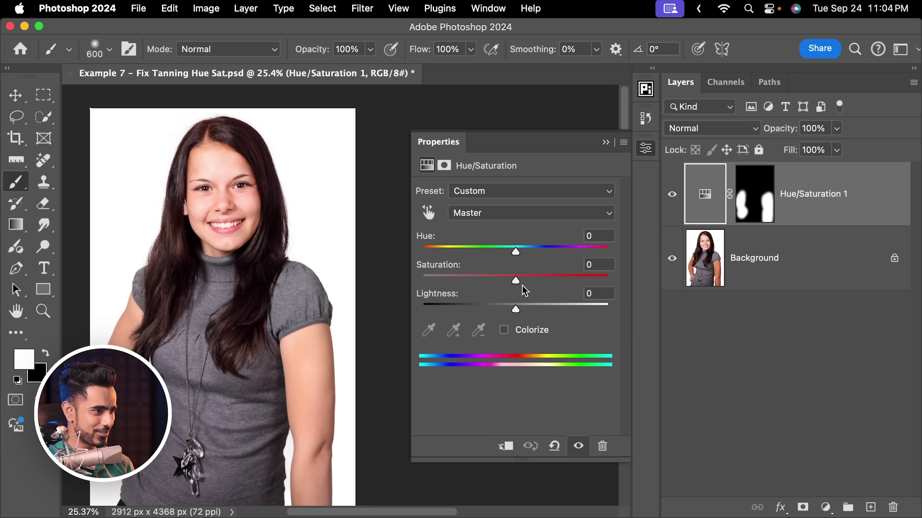
pyautogui.click(490, 217)
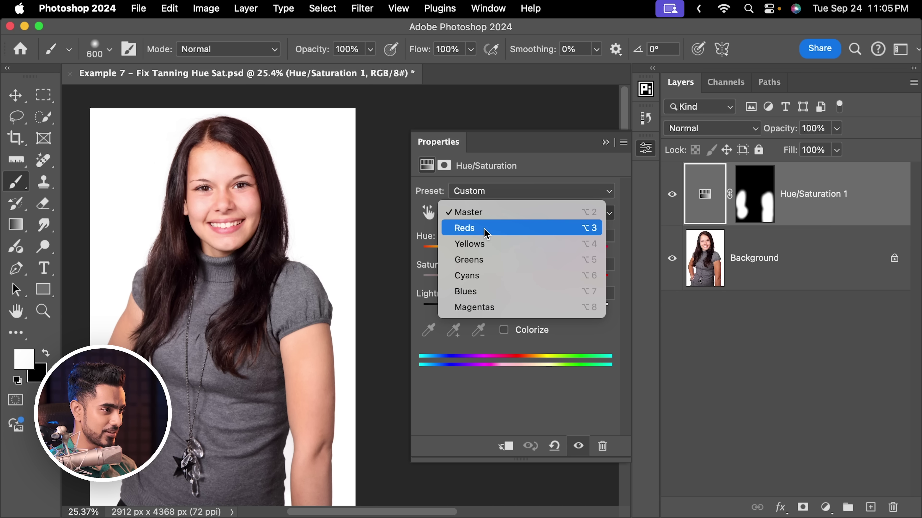
pyautogui.click(486, 230)
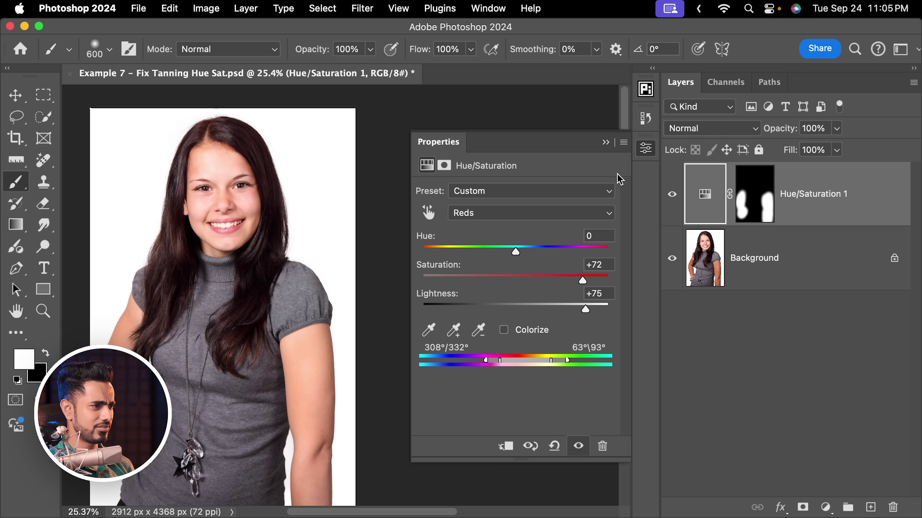
# - Fit the image on screen and toggle the adjustment layer to compare before and after
pyautogui.click(605, 143)
pyautogui.press('super+0')
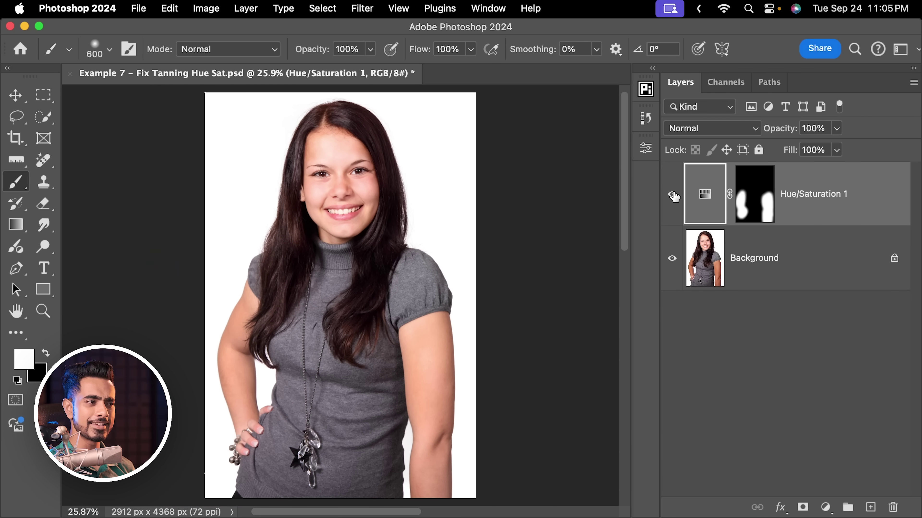
pyautogui.click(673, 196)
pyautogui.click(674, 197)
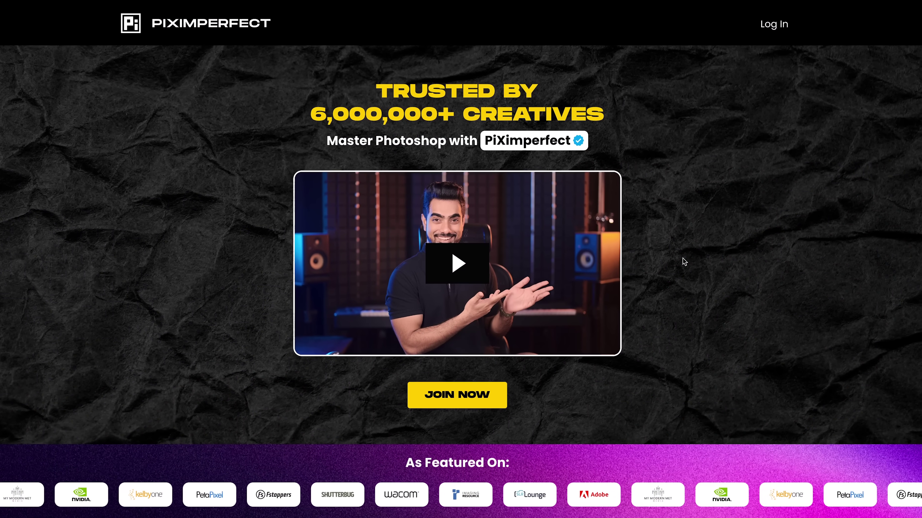
# - Scroll the PiXimperfect membership page down to the What's Included With Pro section
pyautogui.scroll(-10, 682, 258)
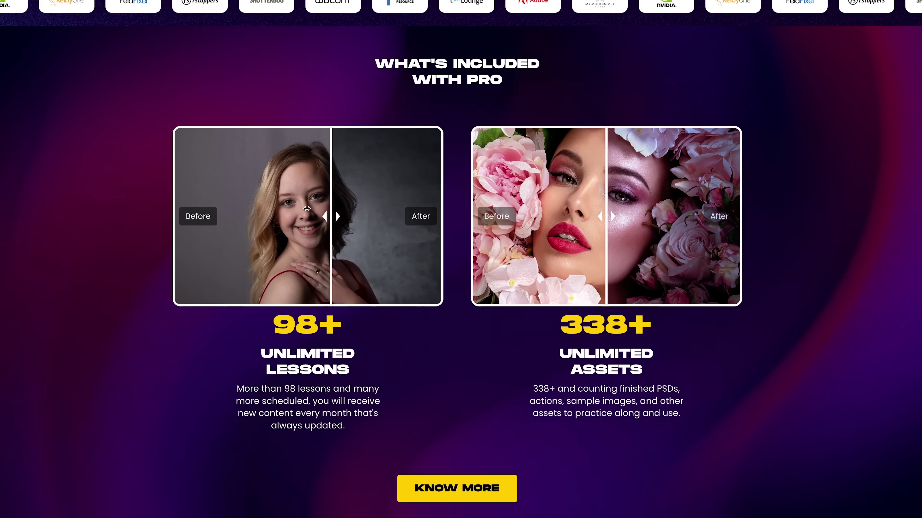